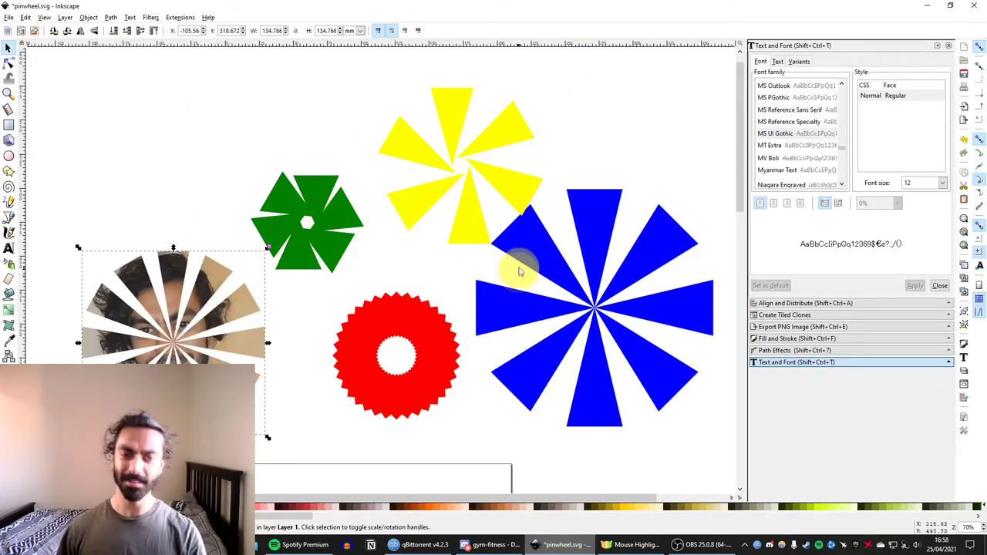
# Examine the finished pinwheel designs and find the Create Tiled Clones command among the clone options
pyautogui.moveTo(470, 261); pyautogui.dragTo(366, 225)
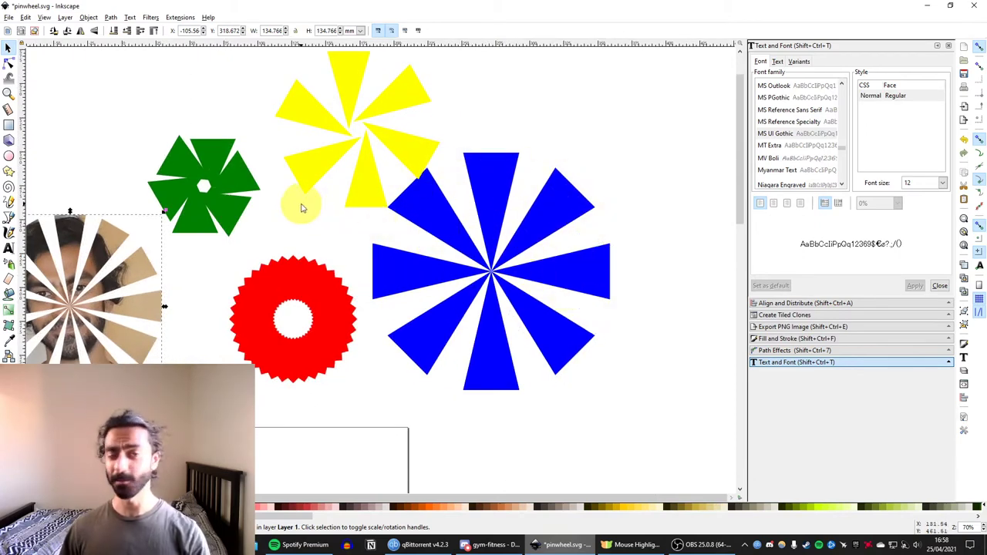
pyautogui.moveTo(301, 208); pyautogui.dragTo(346, 225)
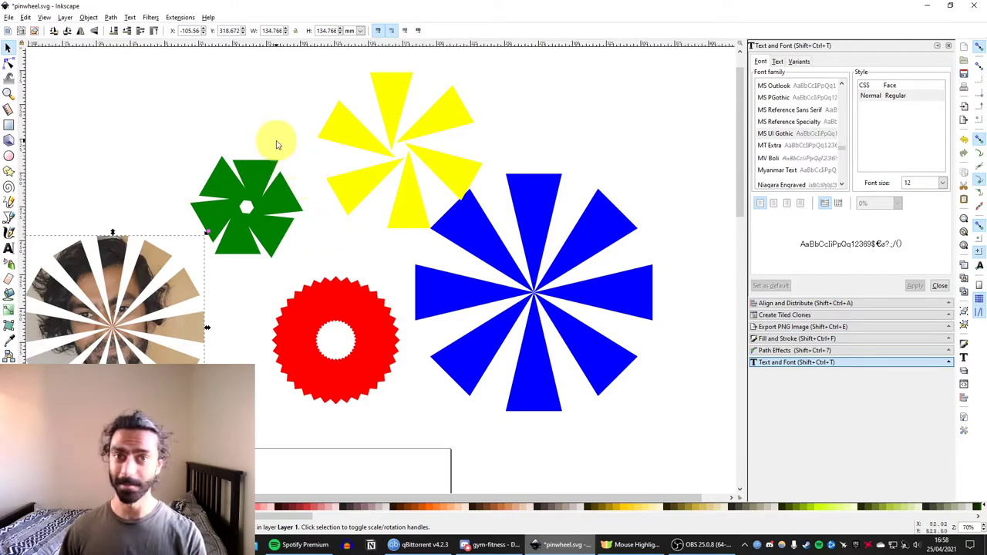
pyautogui.moveTo(373, 214); pyautogui.dragTo(391, 233)
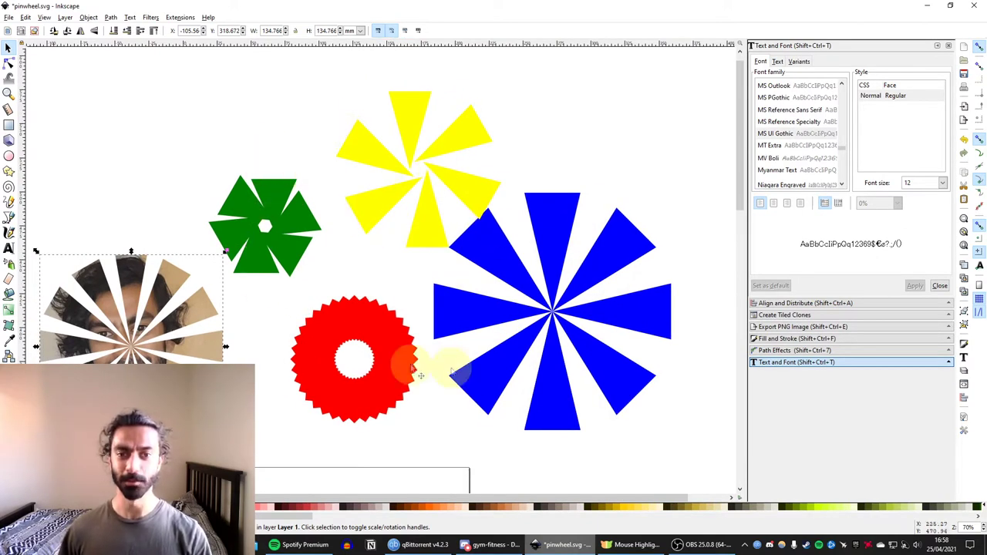
pyautogui.moveTo(300, 264); pyautogui.dragTo(339, 260)
pyautogui.click(164, 169)
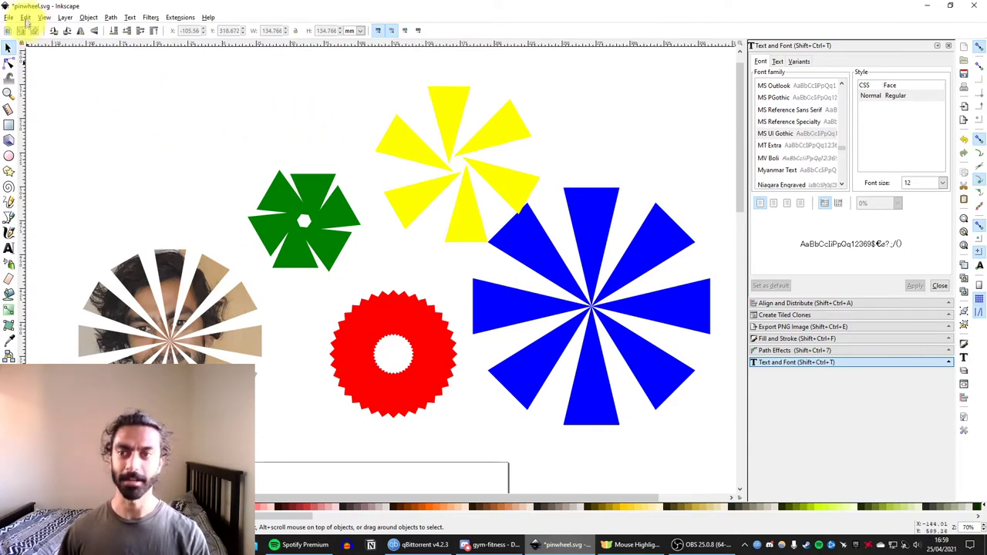
pyautogui.click(26, 18)
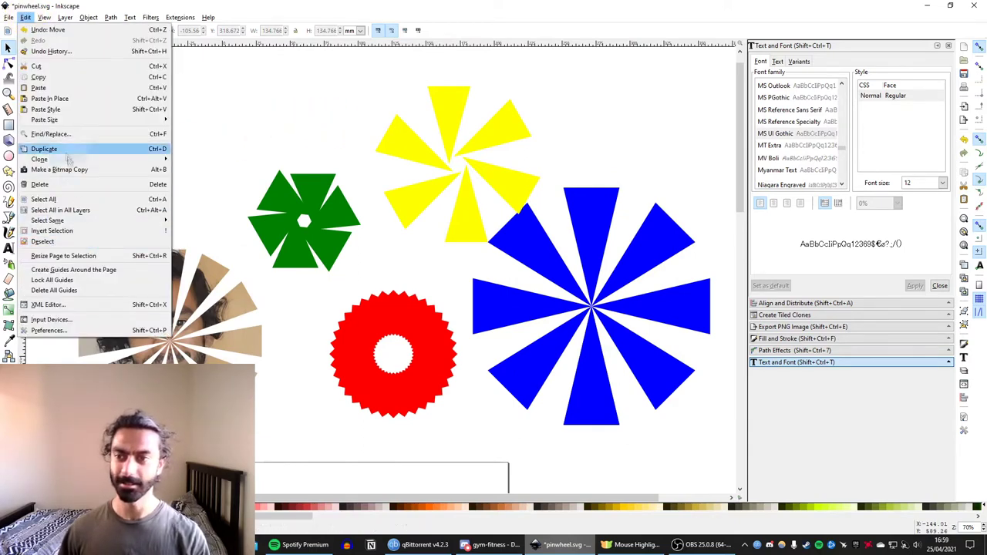
pyautogui.moveTo(69, 163)
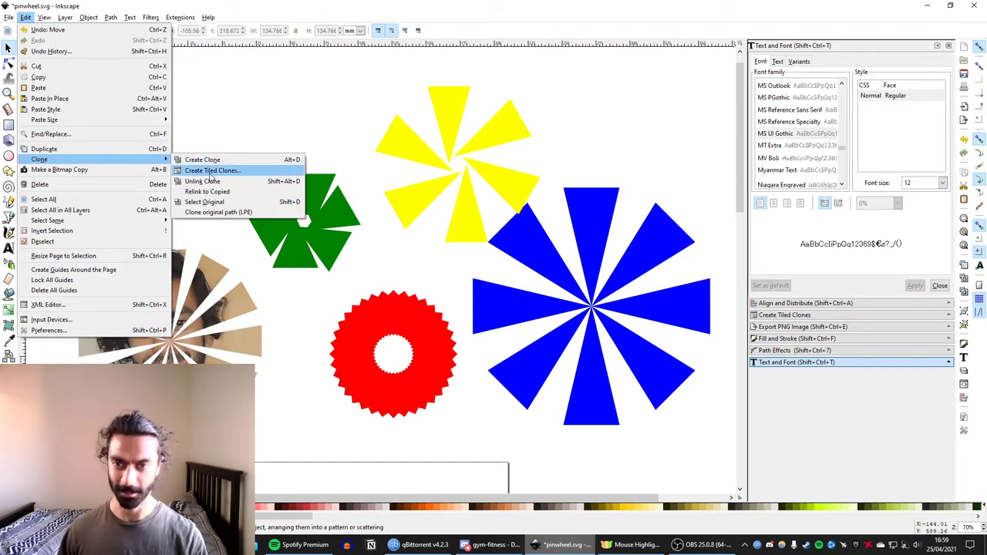
pyautogui.click(380, 259)
pyautogui.moveTo(381, 258); pyautogui.dragTo(255, 116)
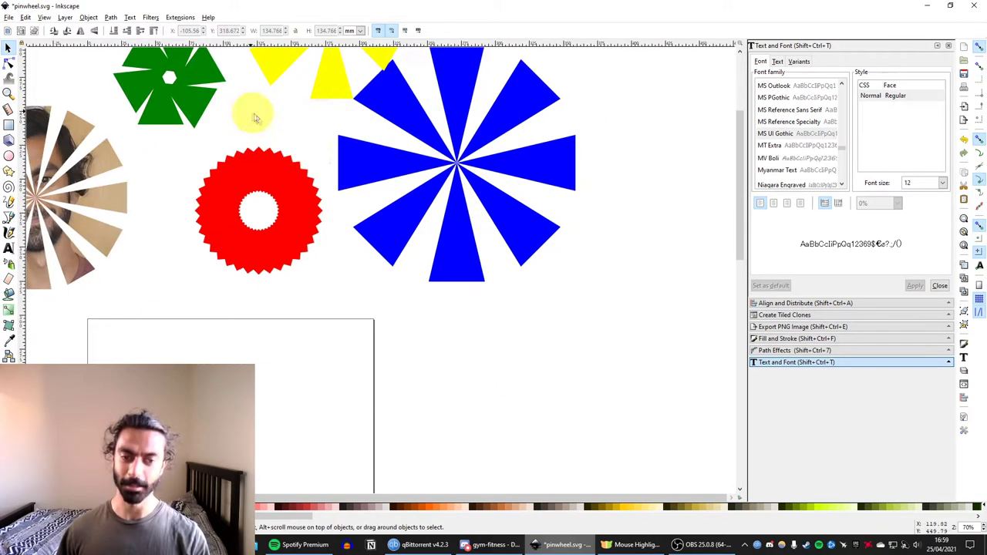
pyautogui.moveTo(373, 163); pyautogui.dragTo(357, 226)
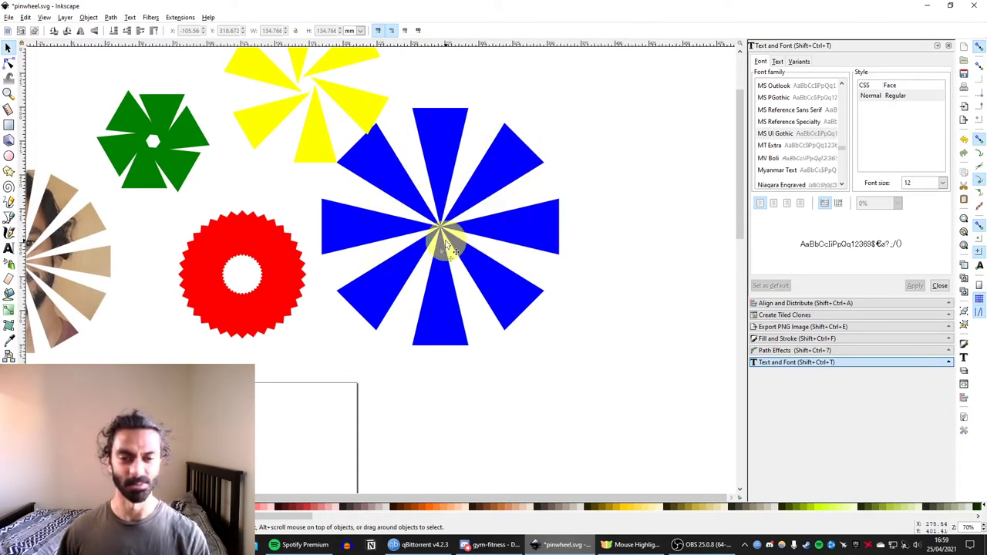
# Draw a three-corner polygon about 57 mm wide and 50 mm high on the blank page and select it
pyautogui.moveTo(328, 367); pyautogui.dragTo(416, 87)
pyautogui.moveTo(252, 251); pyautogui.dragTo(243, 251)
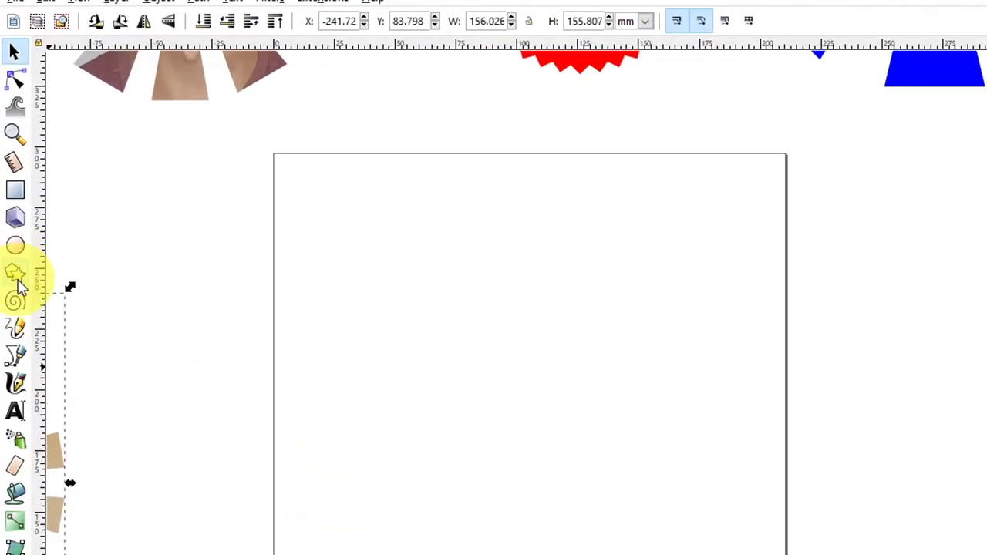
pyautogui.click(16, 274)
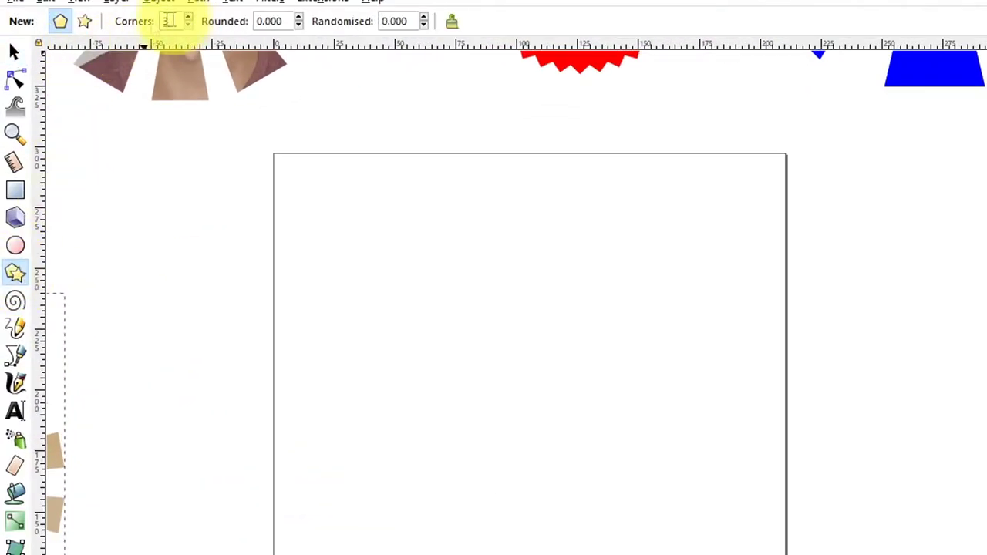
pyautogui.moveTo(493, 397); pyautogui.dragTo(556, 377)
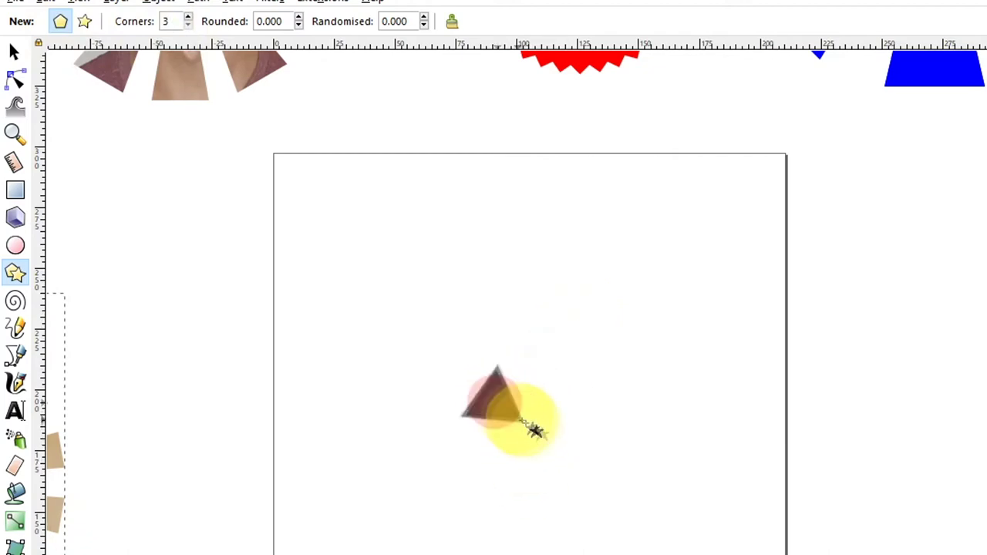
pyautogui.moveTo(310, 229); pyautogui.dragTo(313, 255)
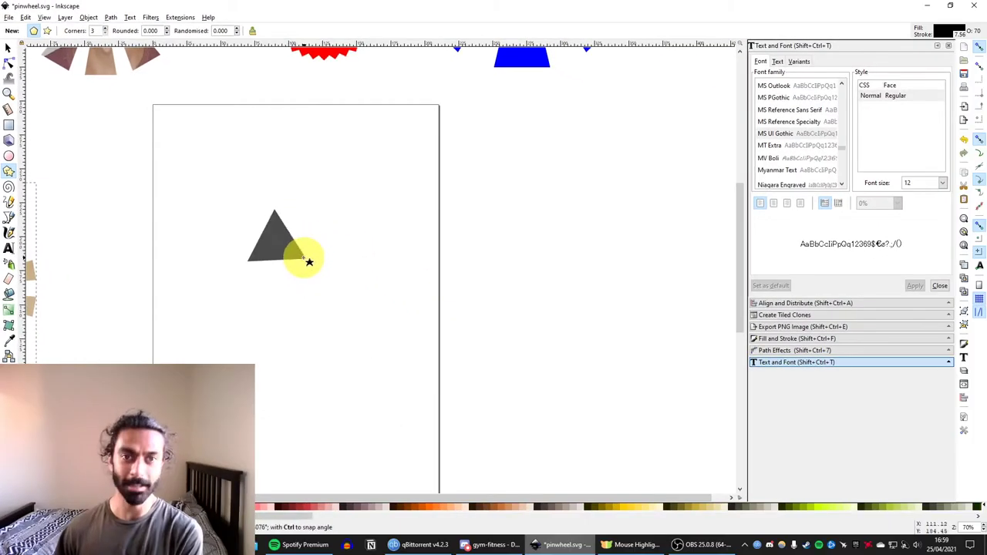
pyautogui.moveTo(307, 262)
pyautogui.mouseDown()
pyautogui.moveTo(282, 190)
pyautogui.moveTo(316, 225)
pyautogui.moveTo(312, 260)
pyautogui.moveTo(282, 203)
pyautogui.moveTo(311, 247)
pyautogui.moveTo(307, 264)
pyautogui.moveTo(311, 249)
pyautogui.moveTo(318, 267)
pyautogui.mouseUp()
pyautogui.press('s')
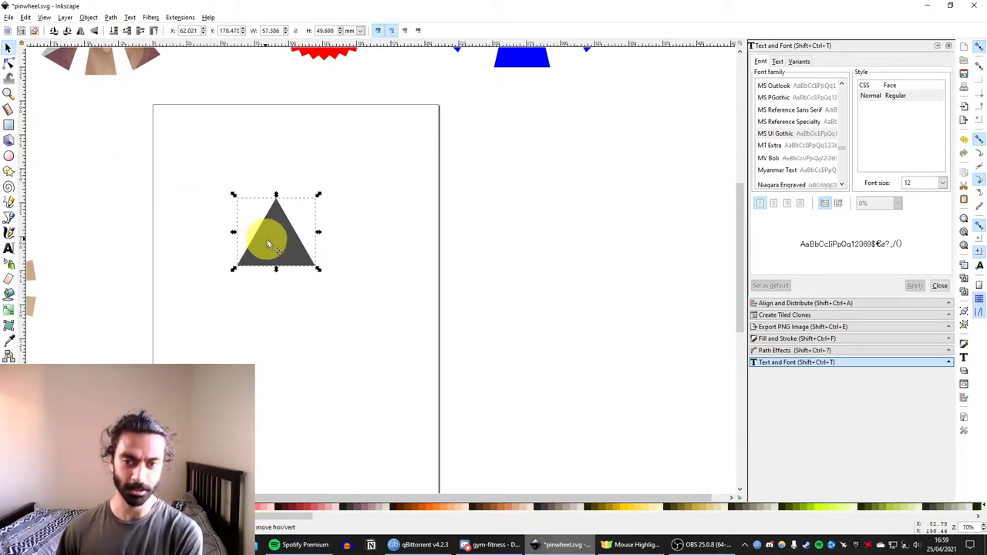
# Examine the drawn triangle up close and compare it with the blades of the finished pinwheels
pyautogui.scroll(6, 268, 246)
pyautogui.scroll(-4, 265, 235)
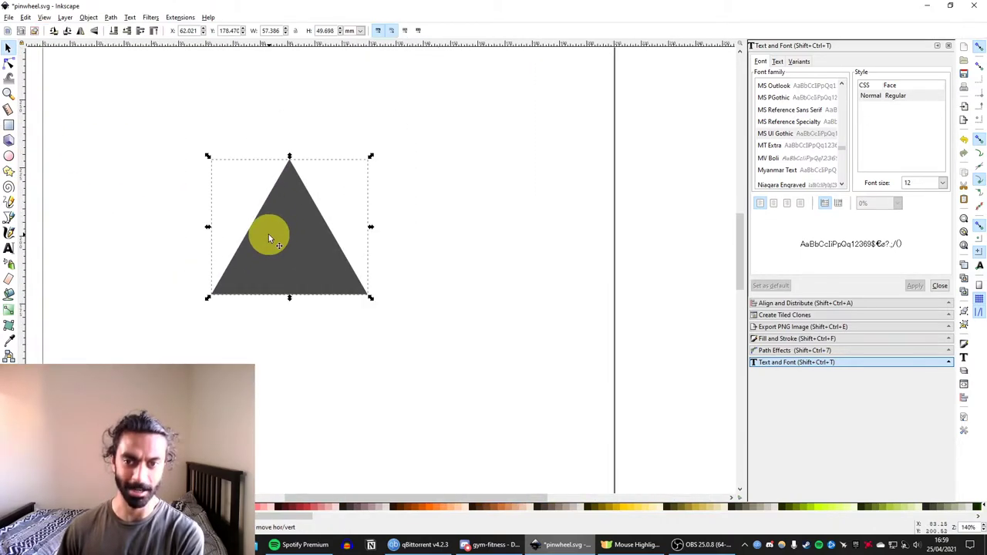
pyautogui.scroll(-1, 266, 220)
pyautogui.scroll(2, 265, 209)
pyautogui.scroll(-1, 275, 209)
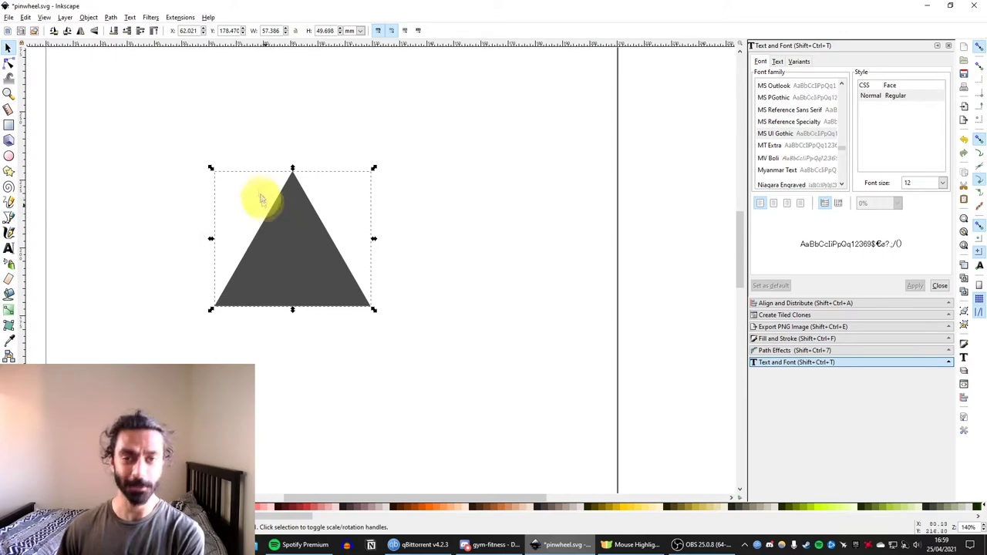
pyautogui.moveTo(231, 125); pyautogui.dragTo(350, 162)
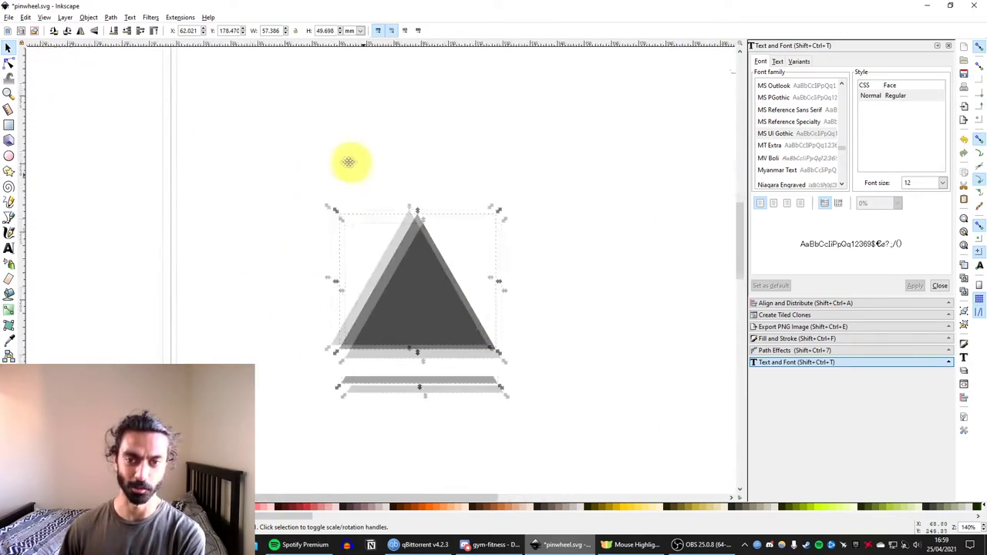
pyautogui.scroll(-1, 393, 286)
pyautogui.scroll(-2, 393, 286)
pyautogui.scroll(5, 403, 106)
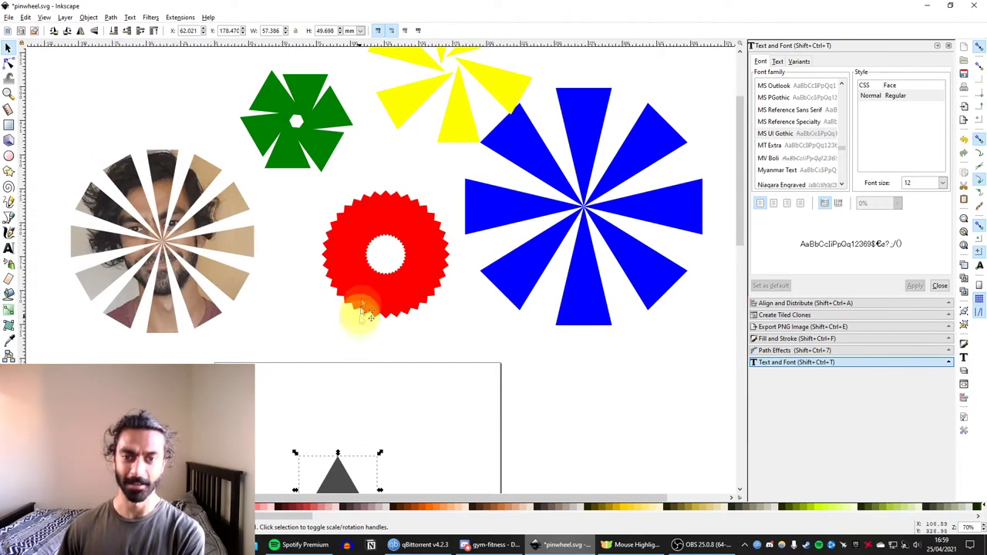
pyautogui.scroll(3, 367, 273)
pyautogui.scroll(-3, 368, 273)
# Fill the triangle with blue and narrow it to about 15 mm wide, keeping its height
pyautogui.moveTo(366, 251); pyautogui.dragTo(346, 48)
pyautogui.scroll(4, 320, 253)
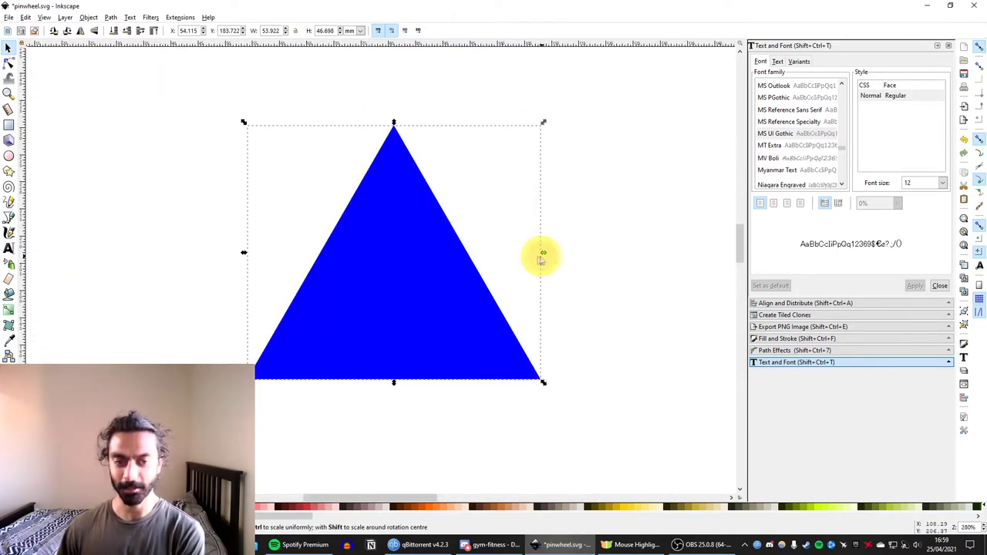
pyautogui.moveTo(543, 253); pyautogui.dragTo(363, 265)
pyautogui.scroll(-1, 414, 312)
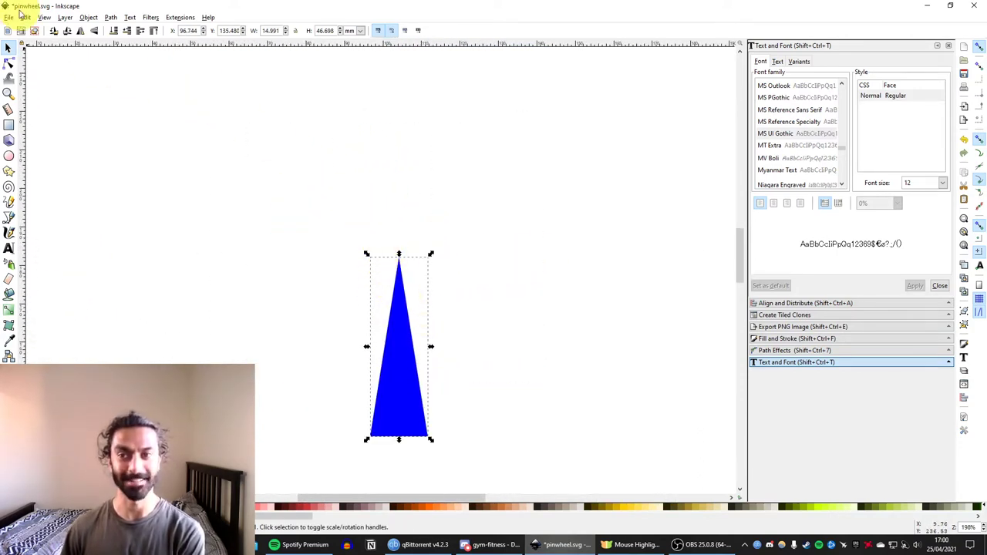
# Open the Create Tiled Clones settings for the blue triangle with P1: simple translation as the symmetry
pyautogui.click(27, 18)
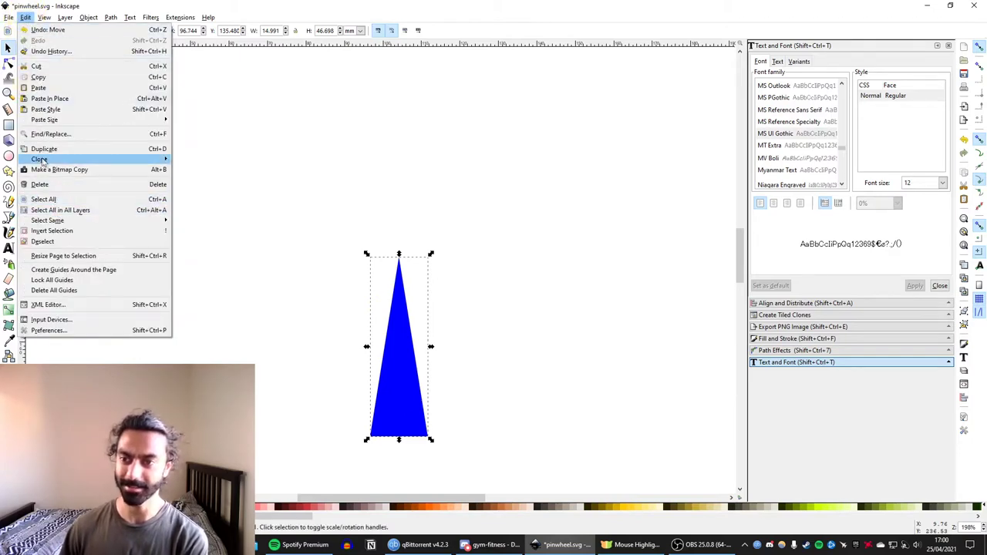
pyautogui.moveTo(44, 161)
pyautogui.click(230, 173)
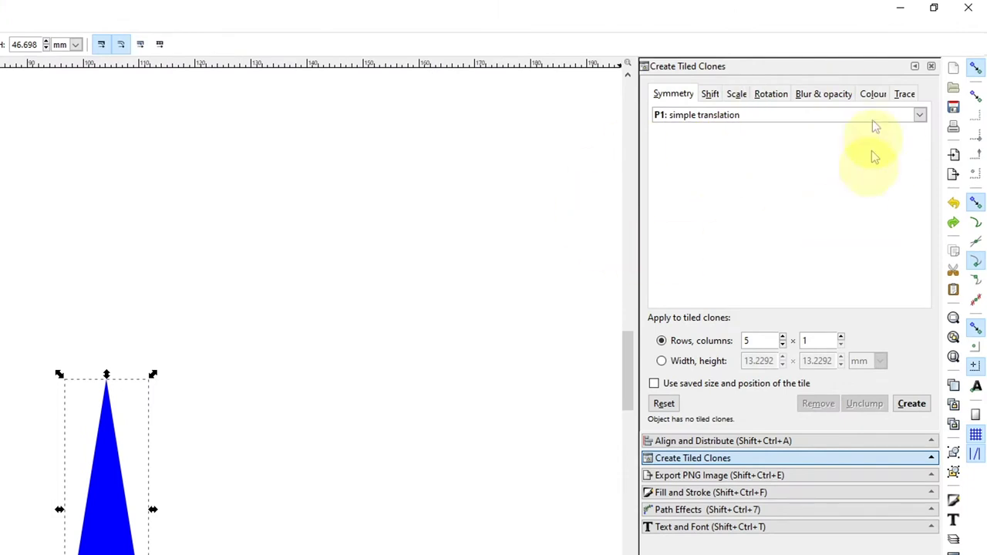
pyautogui.click(689, 116)
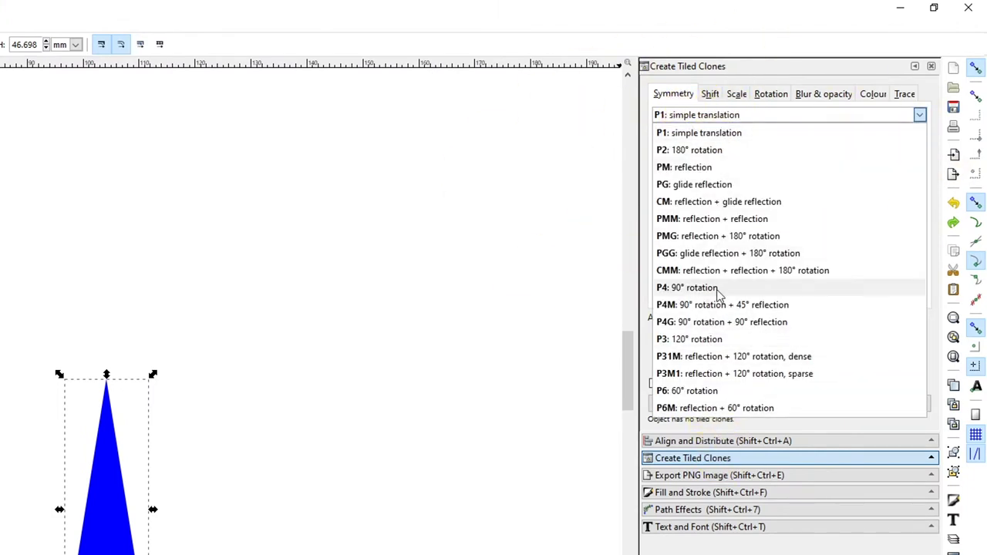
pyautogui.click(680, 134)
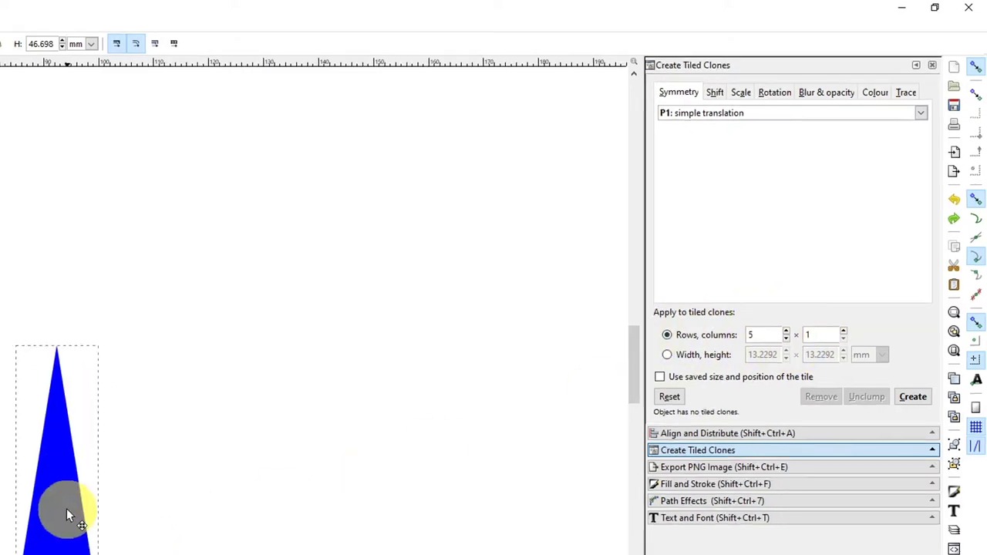
# Try tiling the triangle in 5 rows by 1 column and in 5 rows by 5 columns, and undo the clones
pyautogui.click(911, 403)
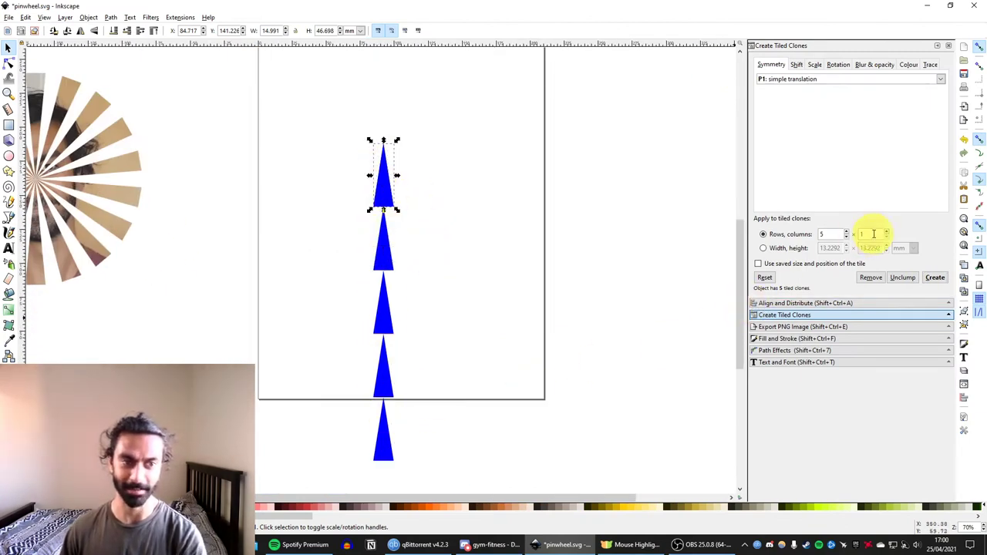
pyautogui.moveTo(874, 234); pyautogui.dragTo(846, 249)
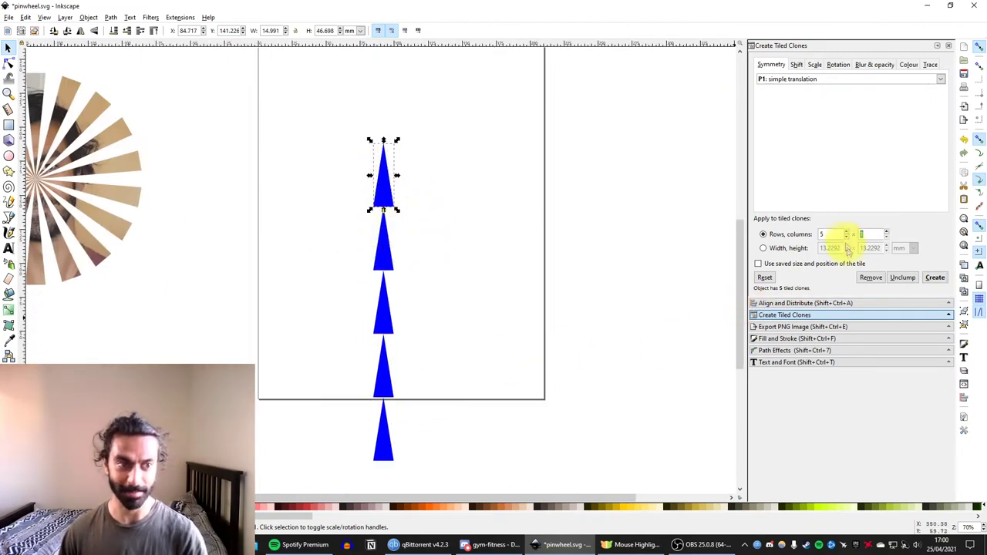
pyautogui.click(933, 278)
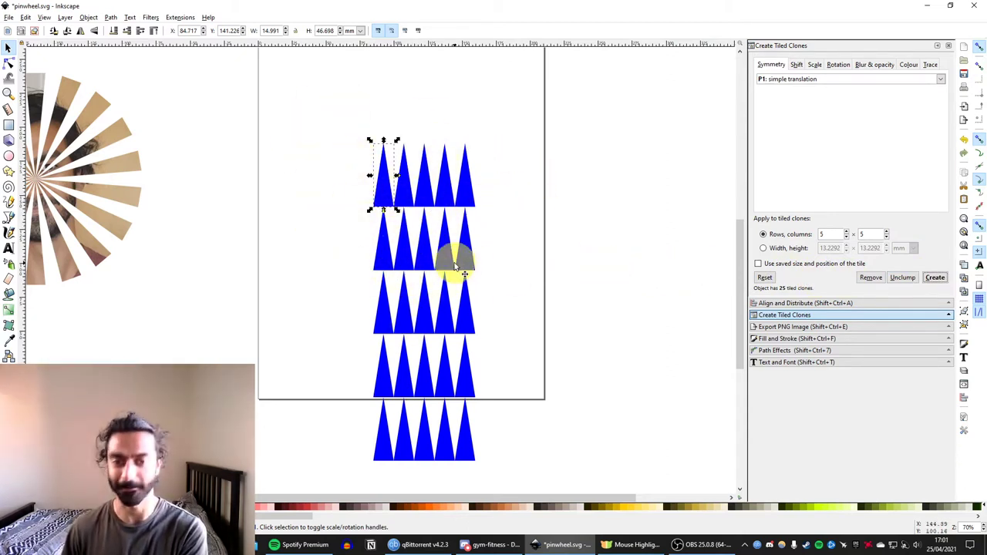
pyautogui.hotkey('ctrl', 'z')
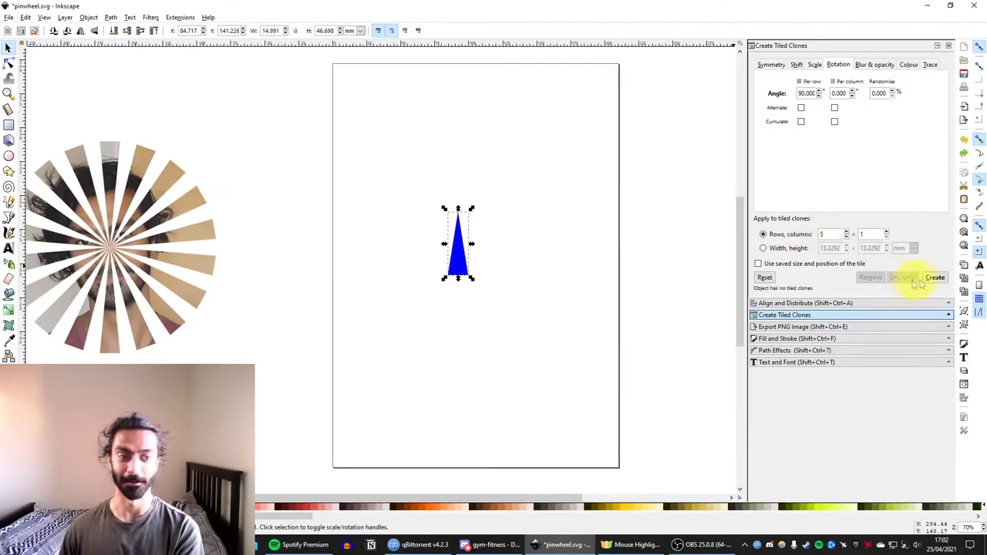
# Try 5 rows by 1 column of triangle clones rotated 90° per row, examine them and undo the clones
pyautogui.click(934, 278)
pyautogui.scroll(-2, 560, 340)
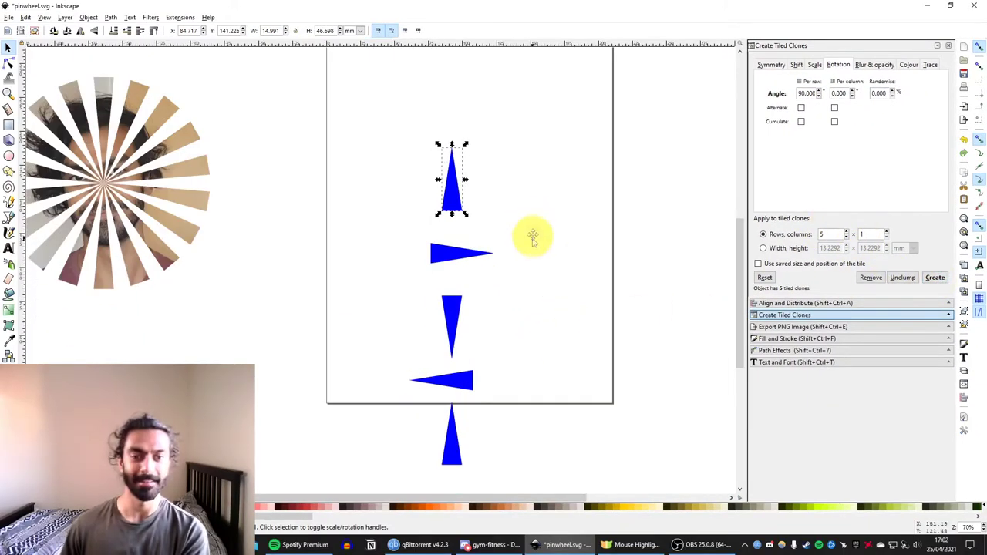
pyautogui.scroll(-1, 462, 246)
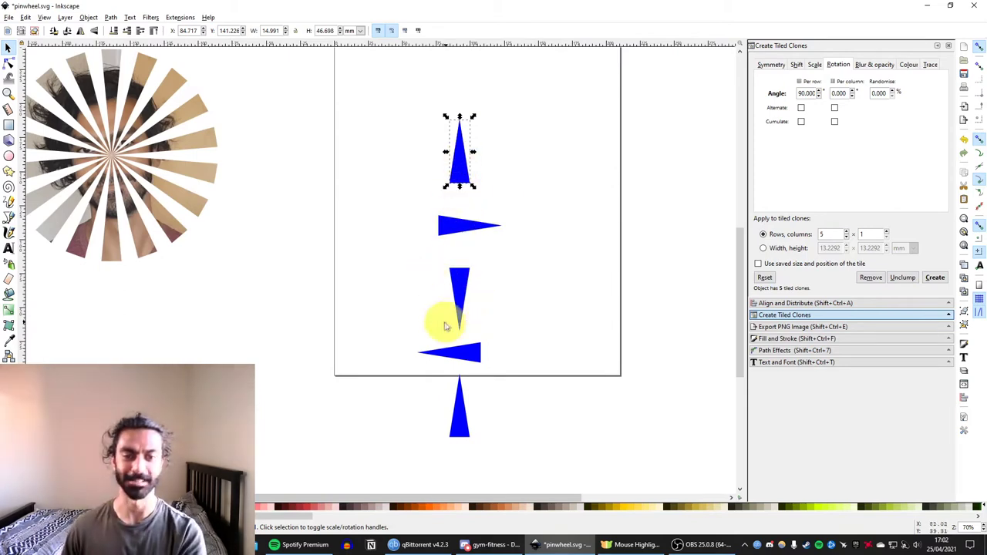
pyautogui.scroll(2, 456, 197)
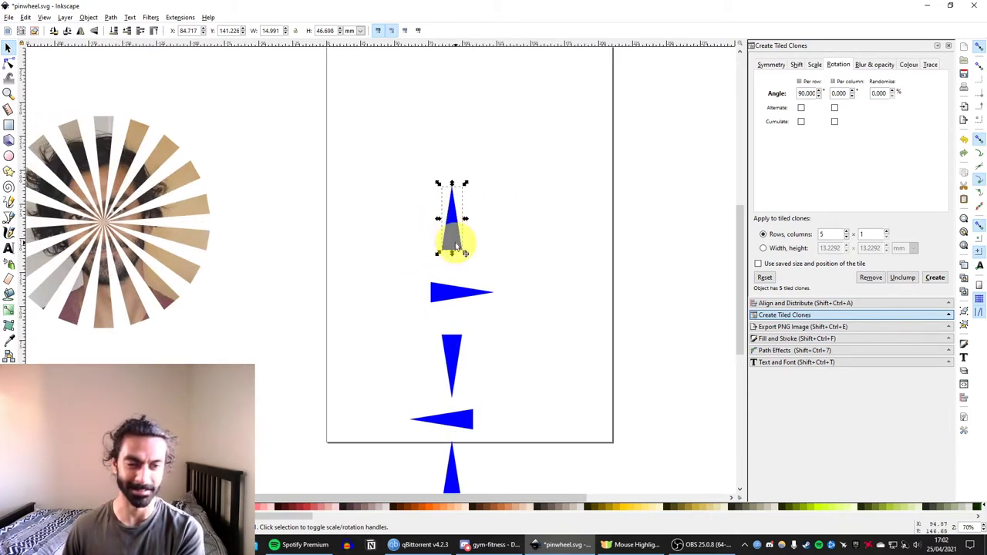
pyautogui.scroll(-1, 454, 198)
pyautogui.hotkey('ctrl', 'z')
pyautogui.scroll(2, 491, 220)
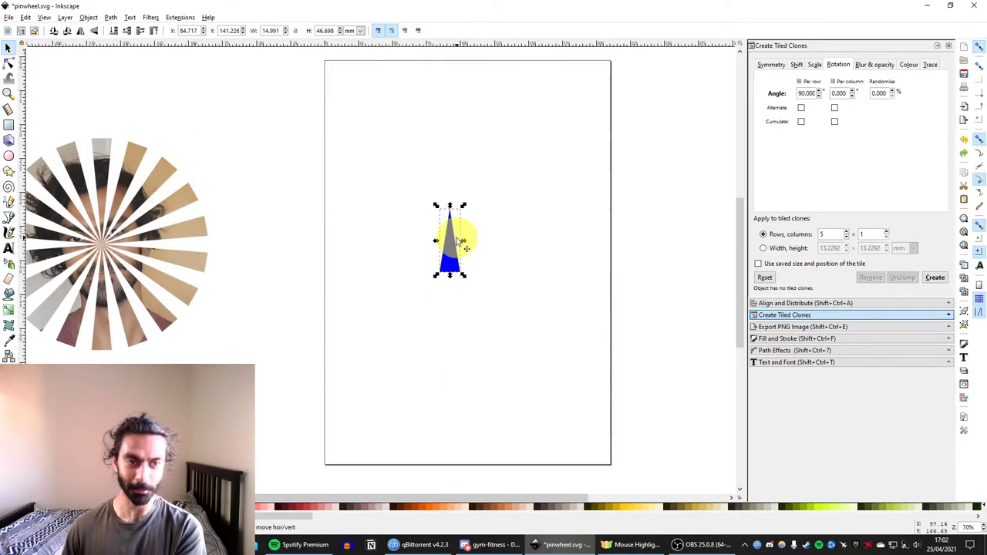
# Exclude the tile per row in the shift settings and create the 5-row, 1-column clones of the triangle
pyautogui.scroll(1, 459, 231)
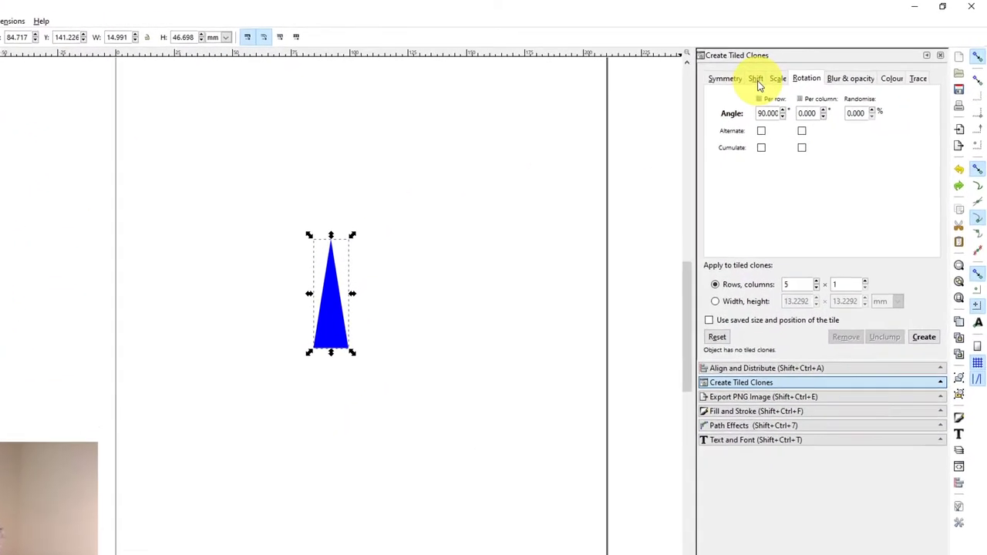
pyautogui.click(755, 79)
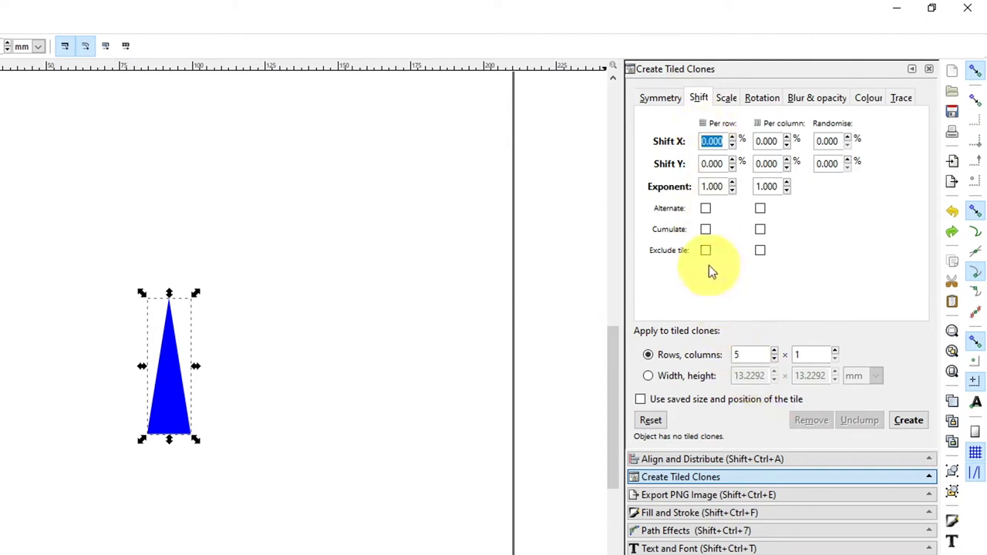
pyautogui.click(706, 252)
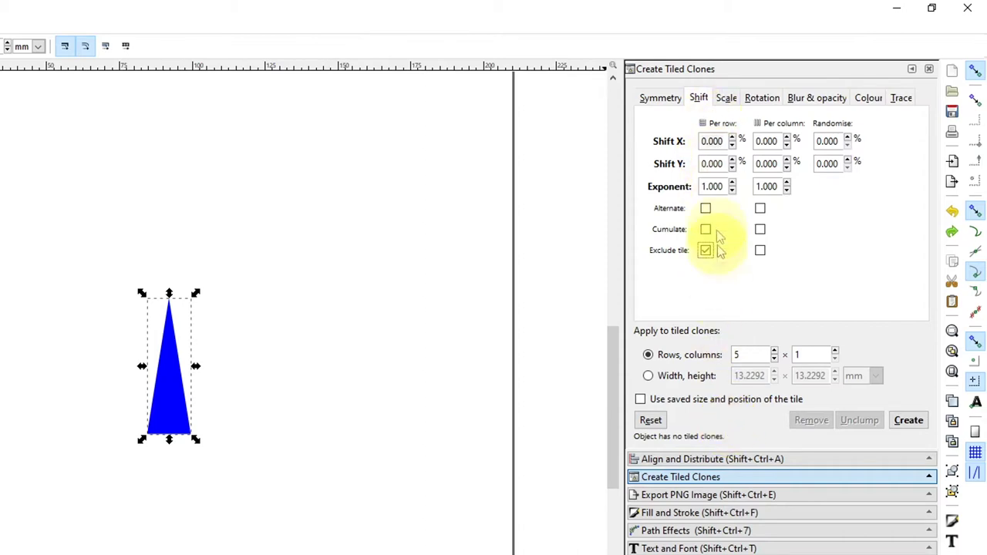
pyautogui.click(909, 422)
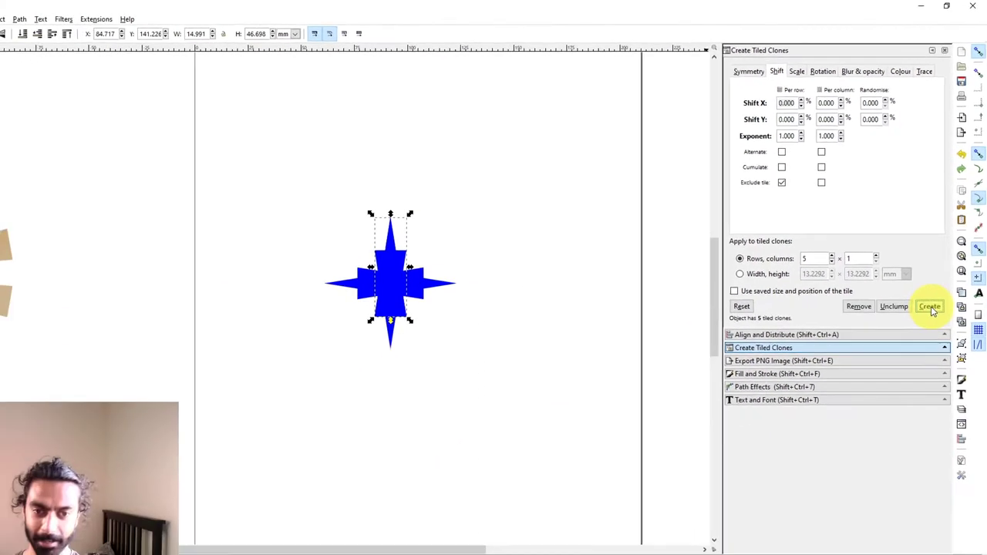
# Examine the overlapping 5-row clones of the blue triangle and undo them
pyautogui.scroll(3, 240, 357)
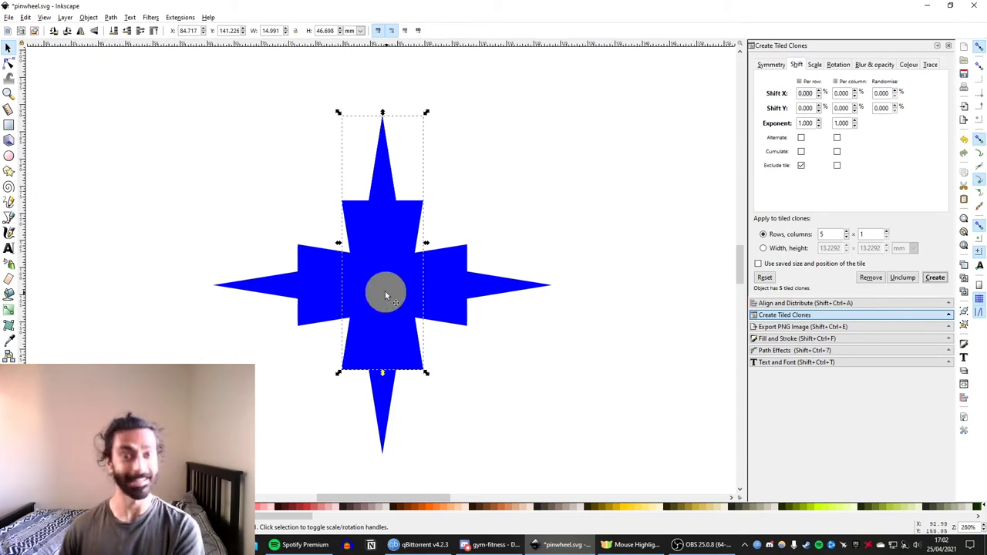
pyautogui.scroll(-2, 385, 291)
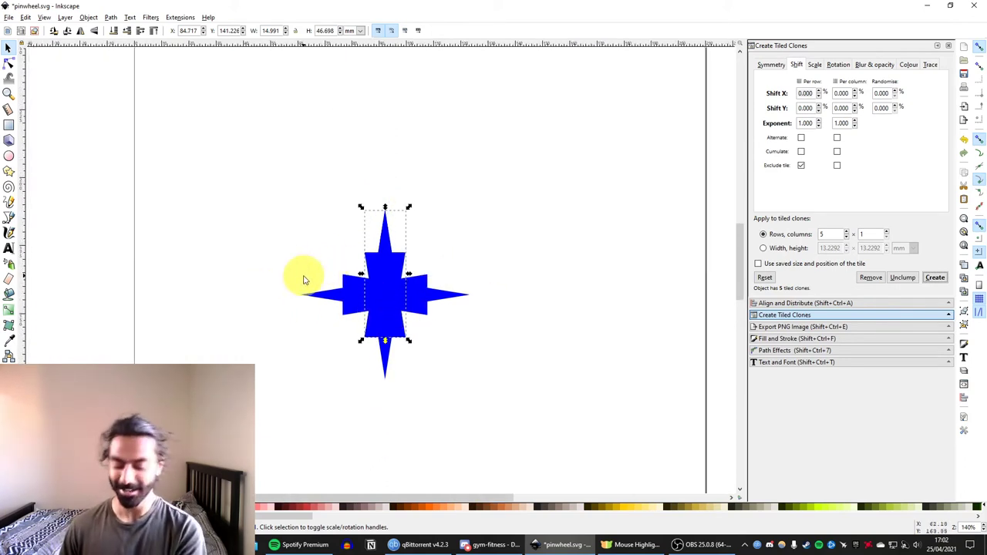
pyautogui.hotkey('ctrl', 'z')
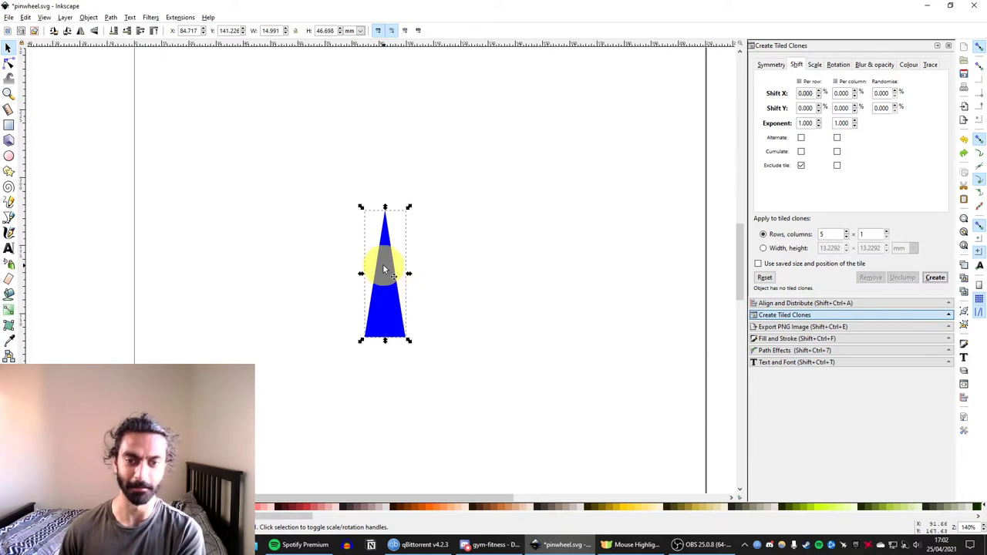
# Move the blue triangle's rotation centre to its top tip and try rotating the triangle around it
pyautogui.scroll(3, 384, 268)
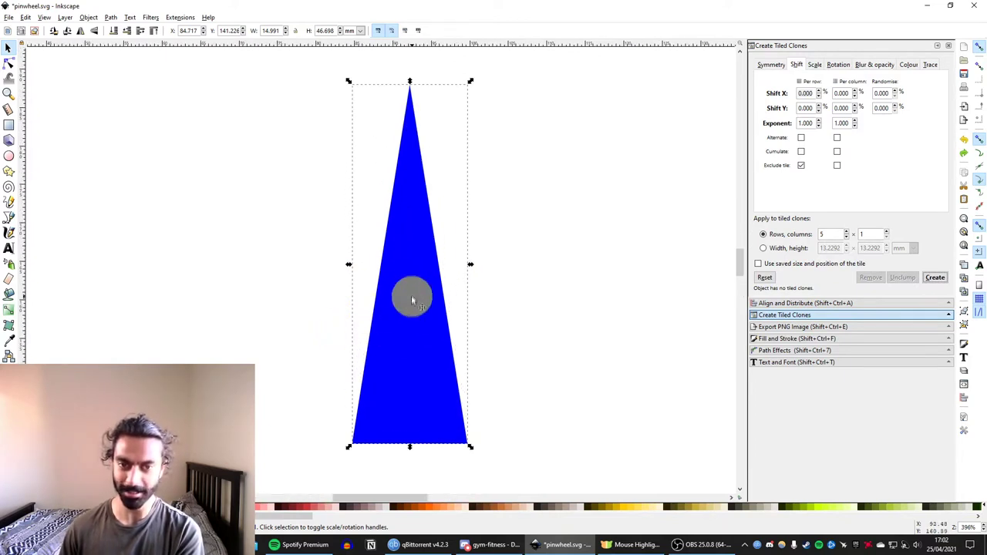
pyautogui.click(400, 383)
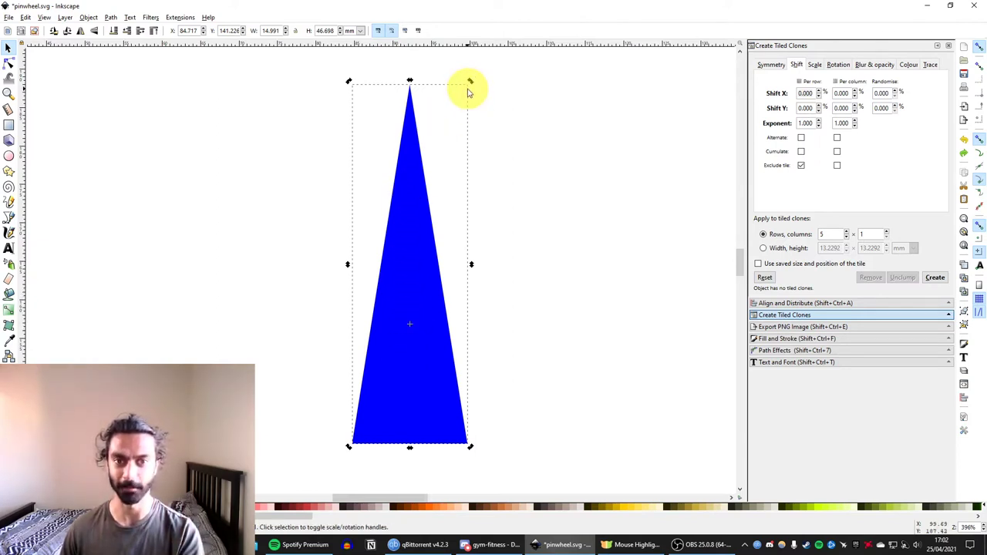
pyautogui.moveTo(470, 82); pyautogui.dragTo(456, 187)
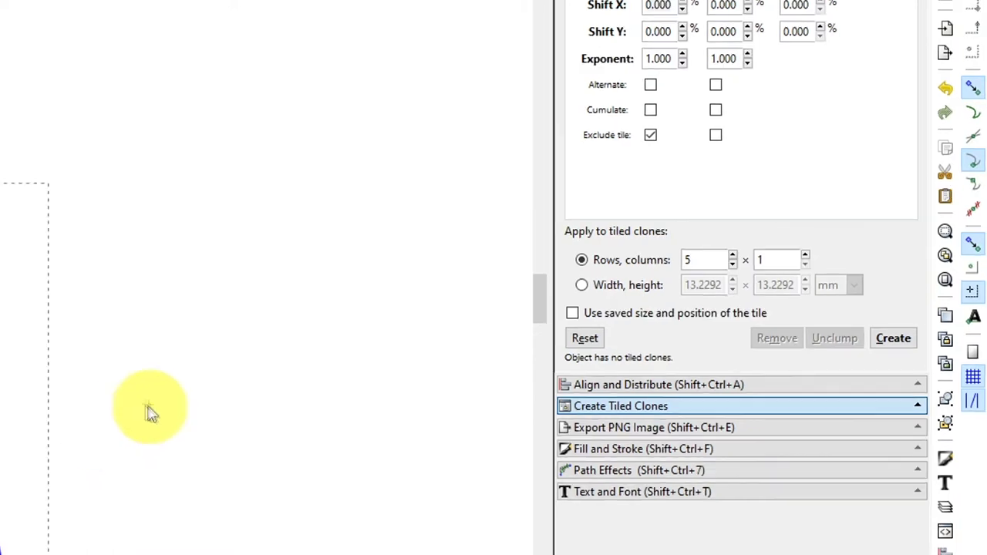
pyautogui.moveTo(148, 407); pyautogui.dragTo(411, 196)
pyautogui.scroll(-2, 408, 199)
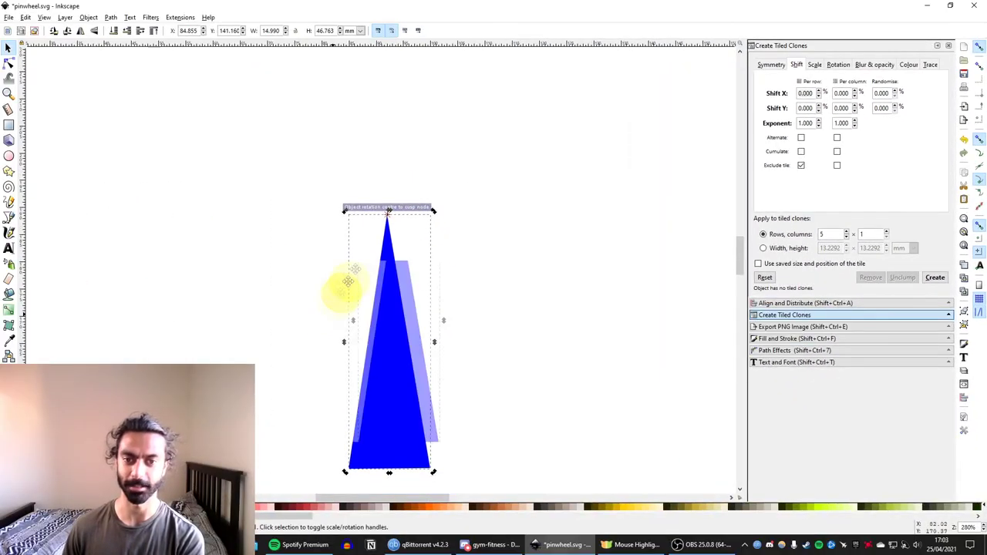
pyautogui.scroll(2, 414, 297)
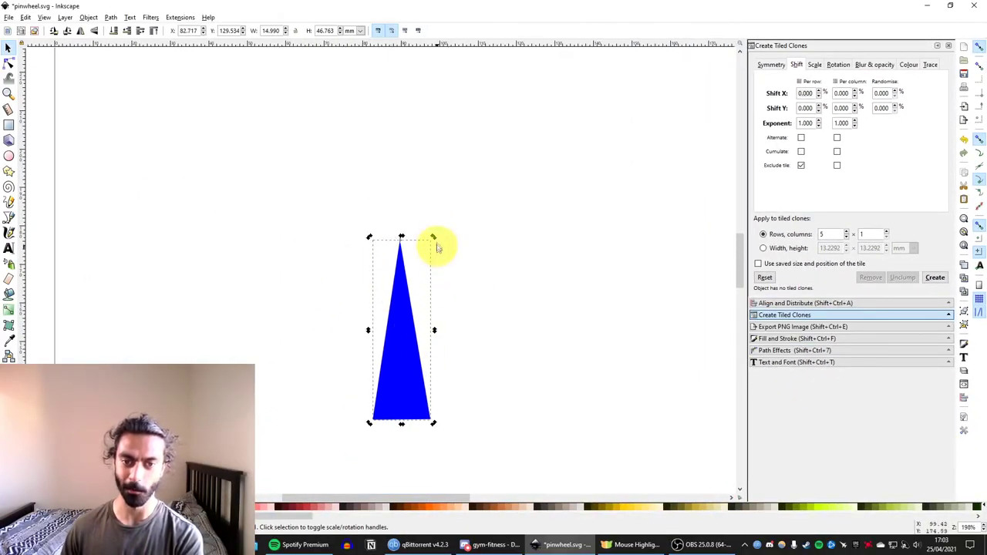
pyautogui.moveTo(434, 242); pyautogui.dragTo(396, 326)
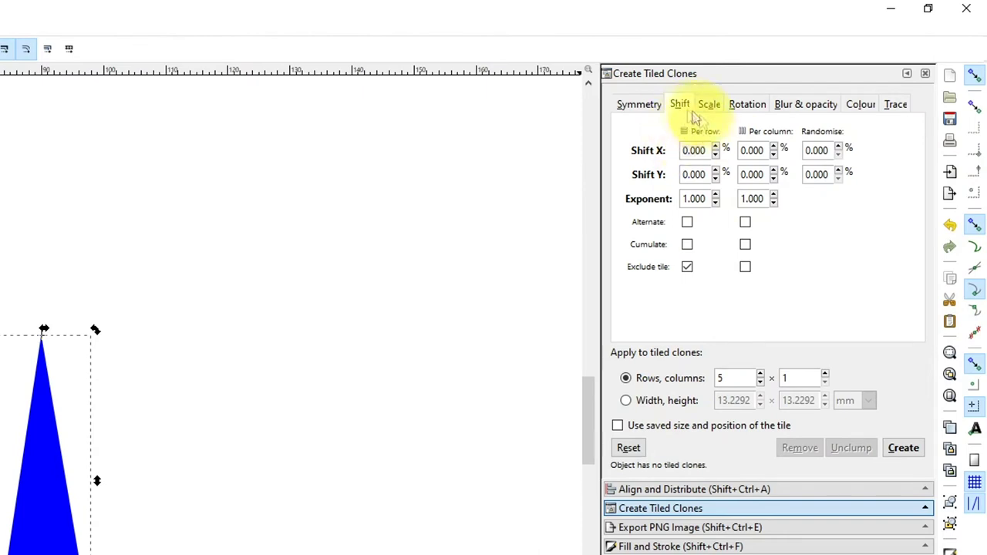
# Create 6 rows by 1 column of triangle clones rotated 60° per row
pyautogui.click(742, 104)
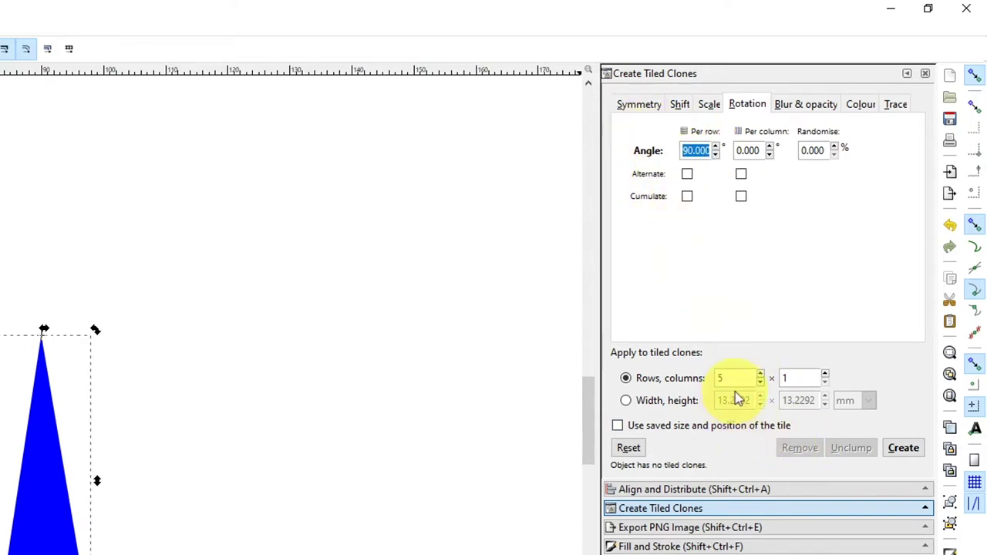
pyautogui.moveTo(724, 375); pyautogui.dragTo(705, 377)
pyautogui.write('6')
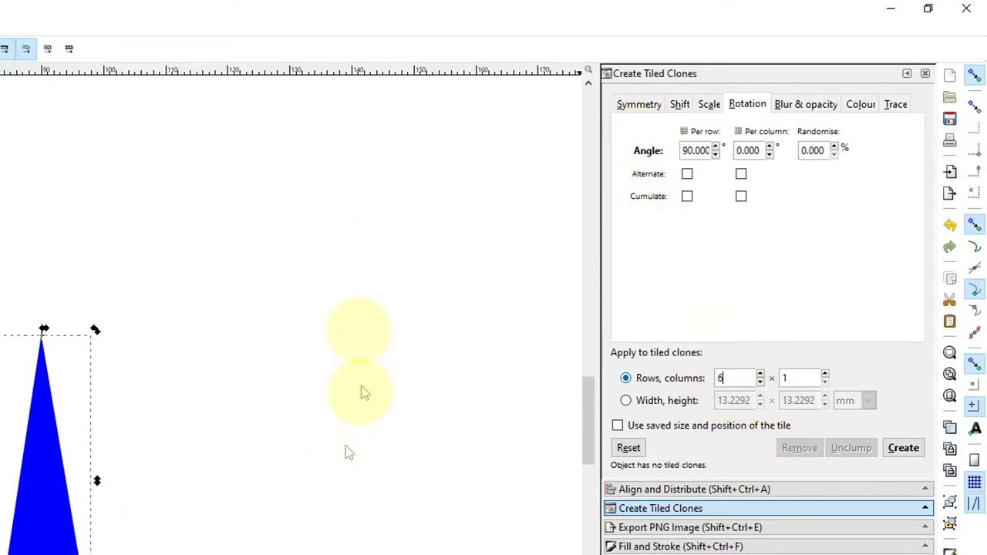
pyautogui.moveTo(686, 151); pyautogui.dragTo(725, 152)
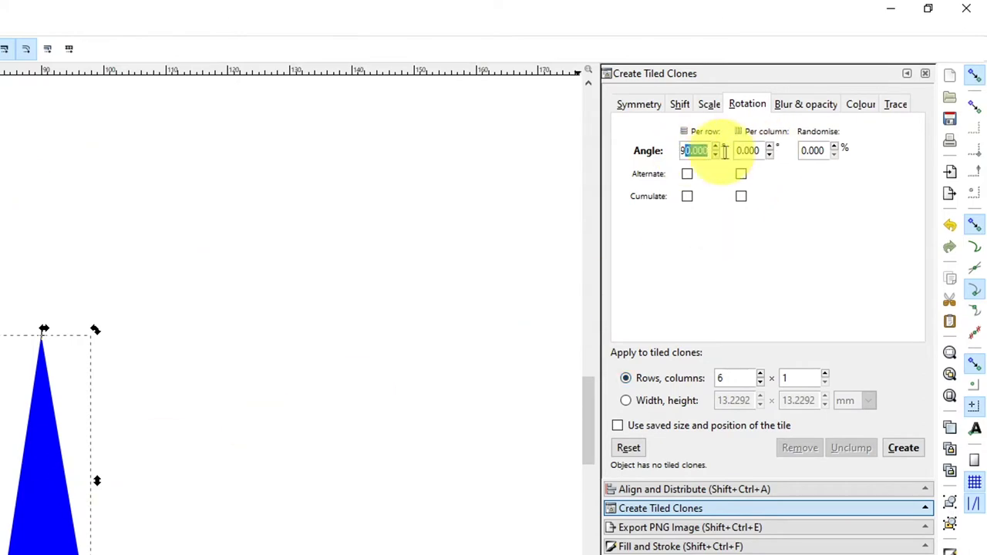
pyautogui.press('BackSpace')
pyautogui.press('BackSpace')
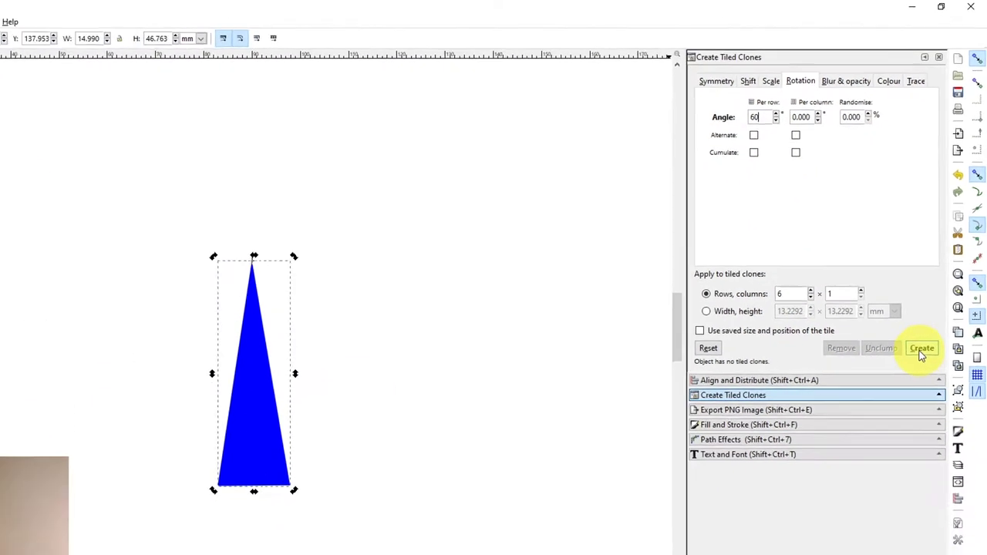
pyautogui.click(902, 451)
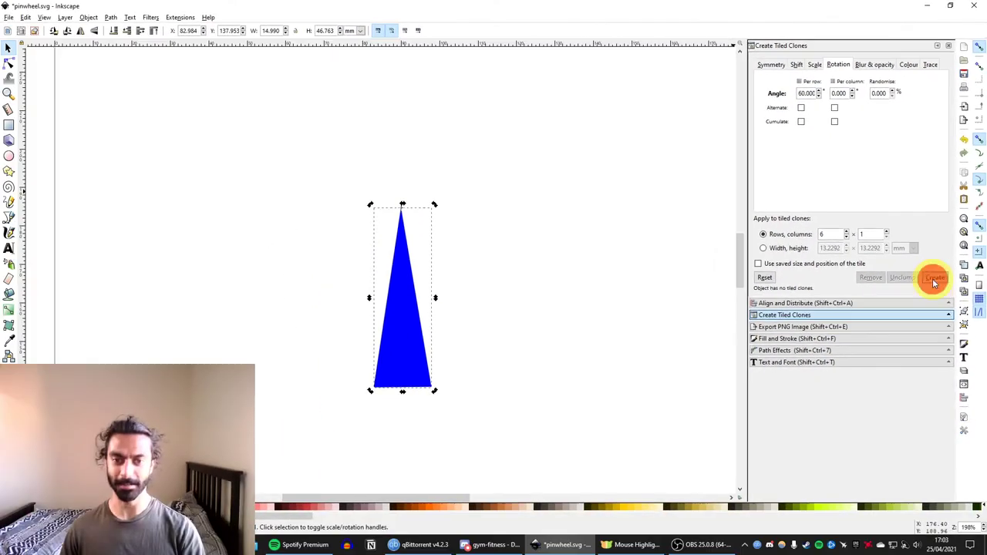
# Undo the six rotated clones and delete the original blue triangle
pyautogui.moveTo(328, 218); pyautogui.dragTo(337, 294)
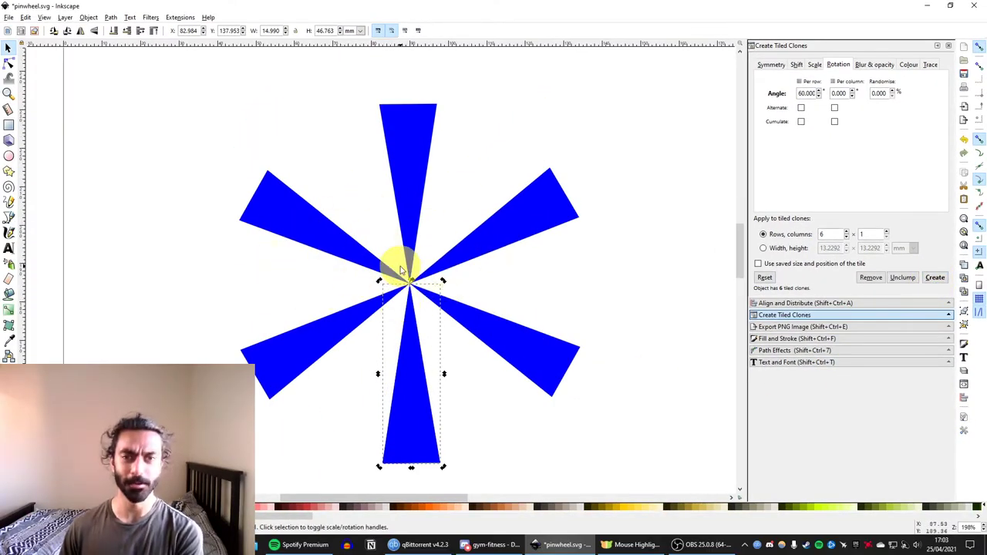
pyautogui.hotkey('ctrl', 'z')
pyautogui.hotkey('ctrl', 'z')
pyautogui.moveTo(437, 355); pyautogui.dragTo(424, 300)
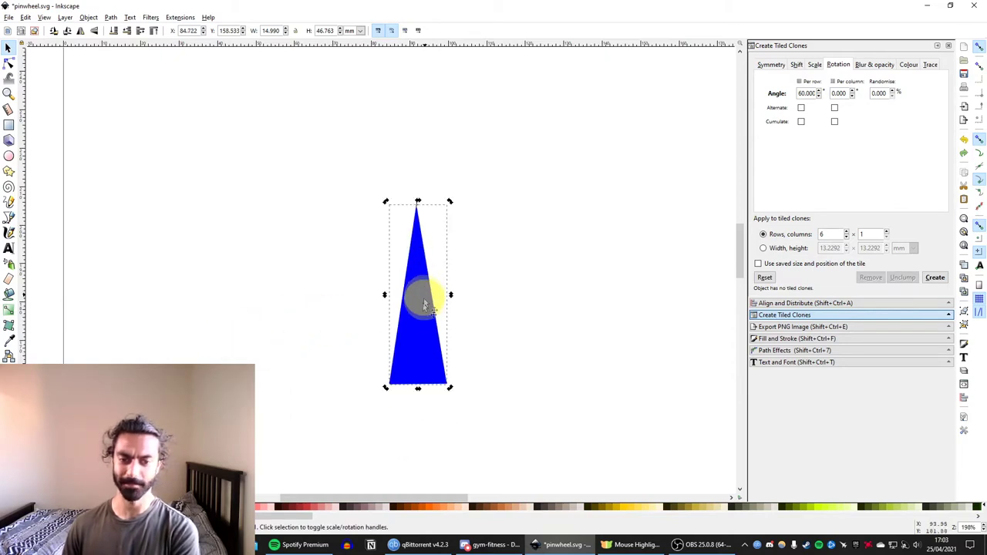
pyautogui.press('Delete')
# Draw a new three-cornered polygon and squeeze it into a narrow triangle about 12.4 mm wide and 28.7 mm high
pyautogui.click(9, 172)
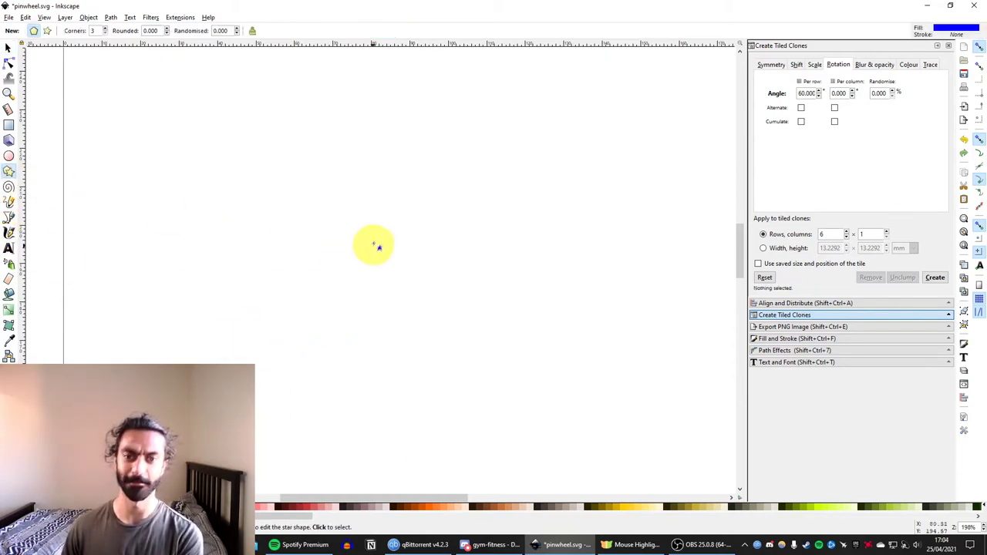
pyautogui.moveTo(371, 243); pyautogui.dragTo(446, 275)
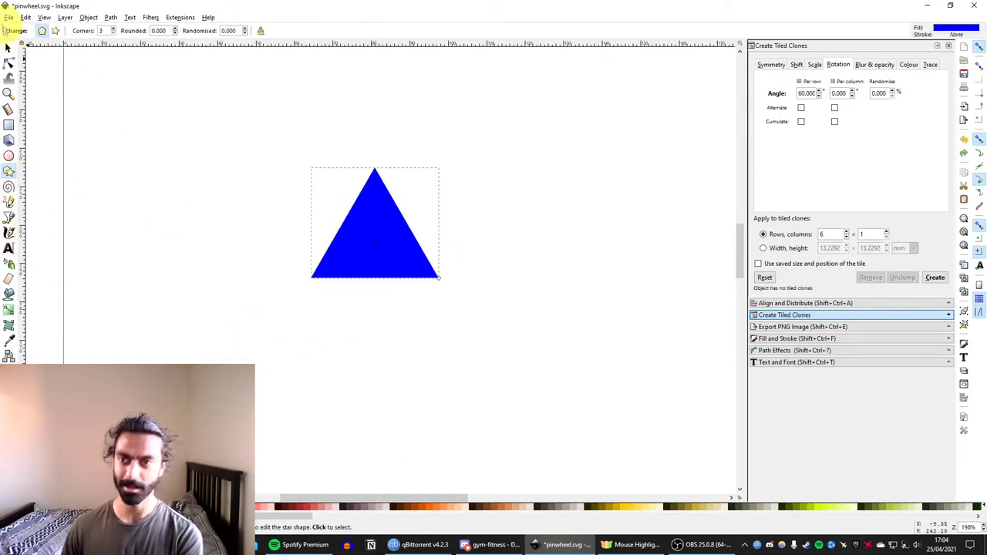
pyautogui.click(8, 48)
pyautogui.moveTo(375, 227); pyautogui.dragTo(431, 302)
pyautogui.moveTo(497, 298); pyautogui.dragTo(417, 300)
pyautogui.scroll(1, 367, 316)
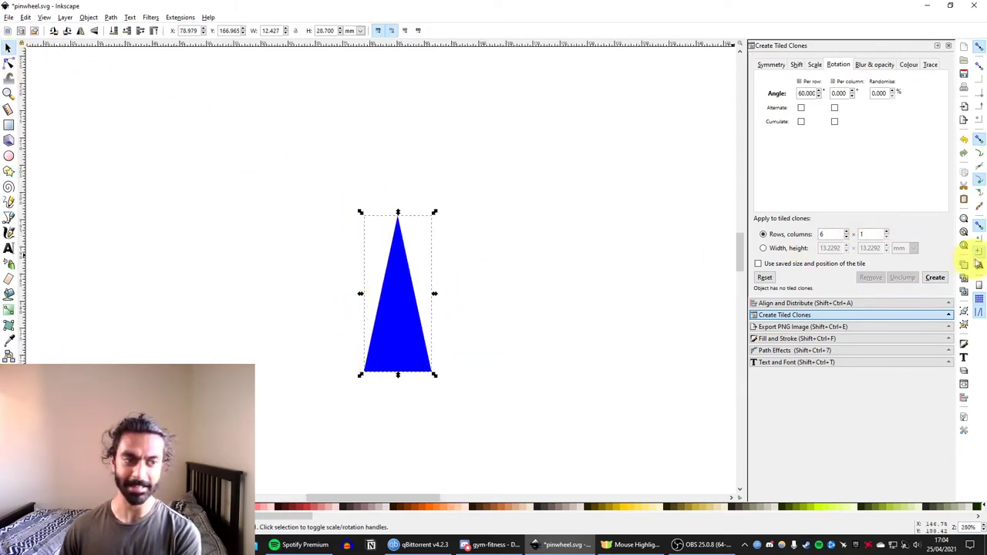
# Enable snapping for rotation centres and snap the new triangle's rotation centre to its top tip
pyautogui.click(978, 253)
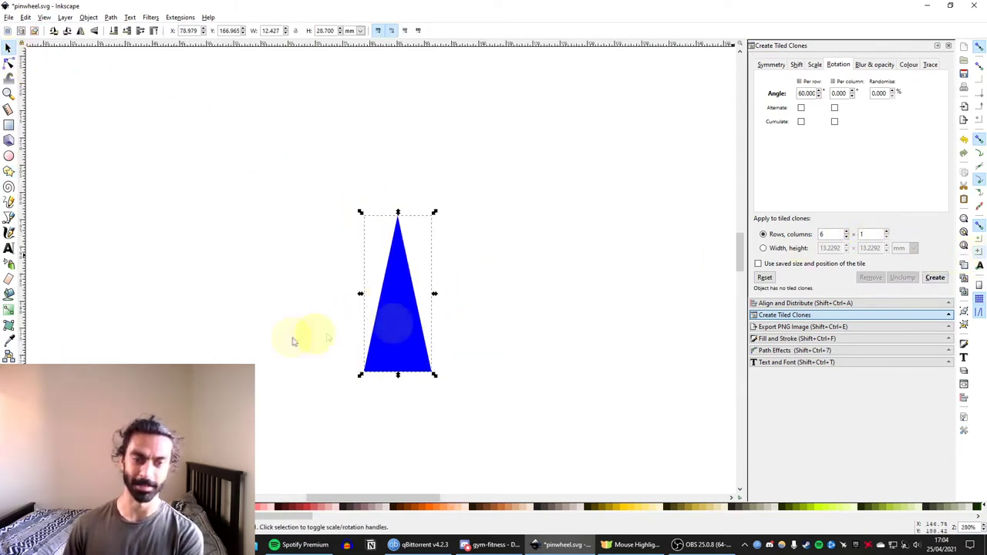
pyautogui.click(400, 307)
pyautogui.click(399, 325)
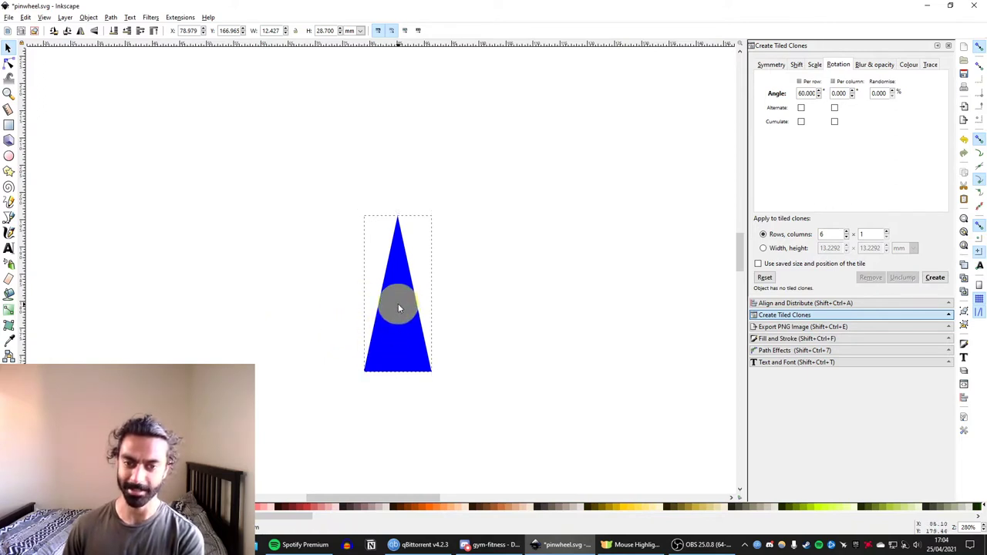
pyautogui.moveTo(398, 309); pyautogui.dragTo(398, 222)
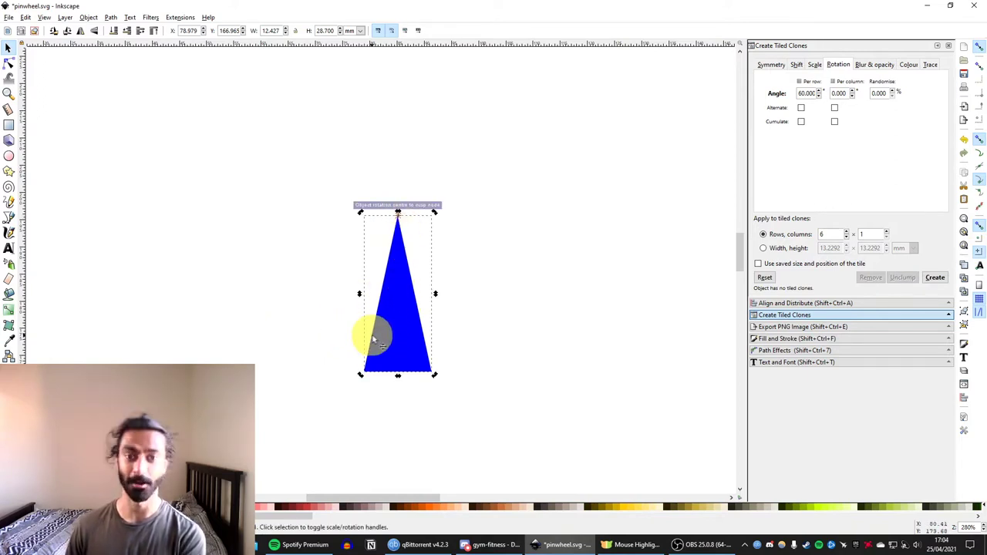
pyautogui.moveTo(391, 284); pyautogui.dragTo(391, 324)
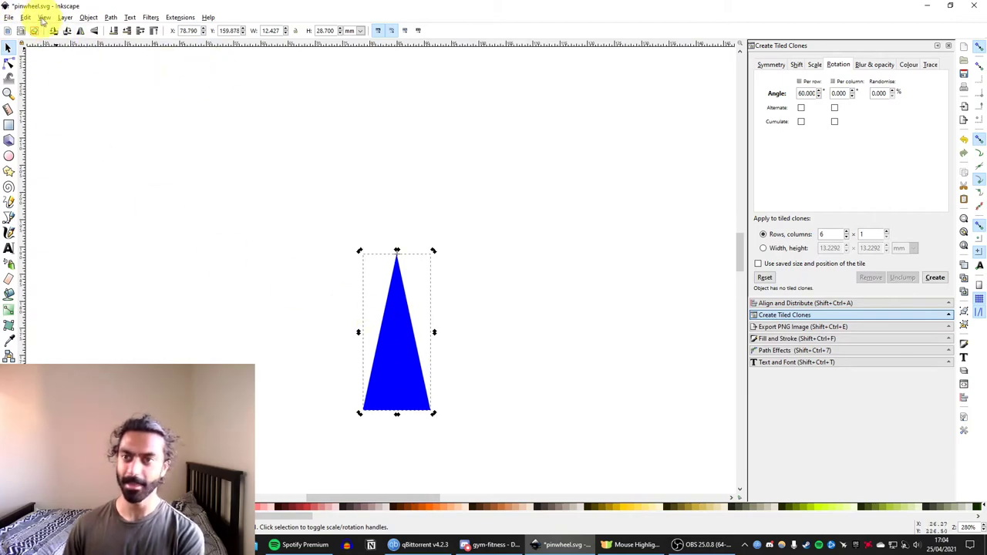
# Open the Create Tiled Clones settings for the triangle, reset them and choose P1: simple translation as the symmetry
pyautogui.click(26, 17)
pyautogui.moveTo(62, 162)
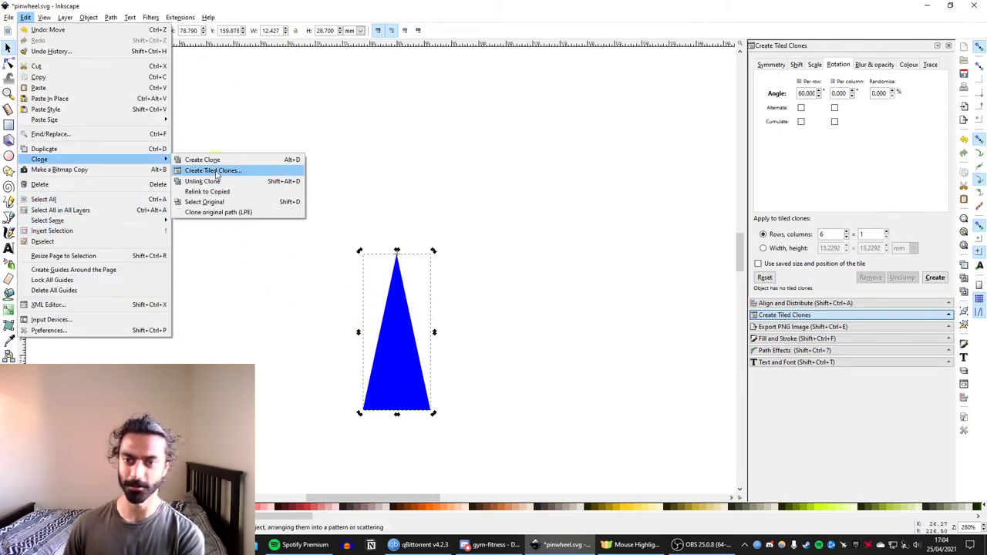
pyautogui.click(213, 170)
pyautogui.click(771, 65)
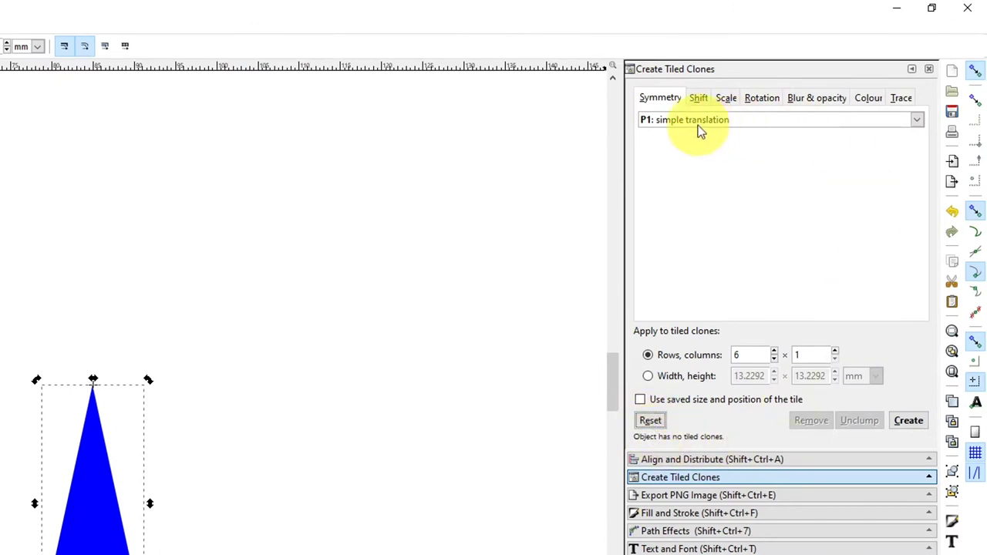
pyautogui.click(699, 131)
pyautogui.click(678, 137)
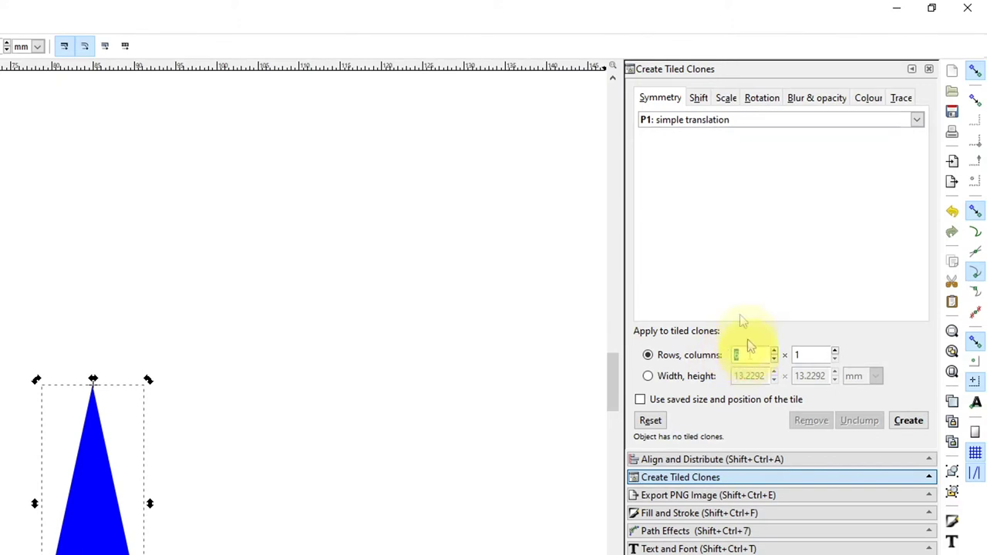
# Create 6 rows by 1 column of triangle clones with the tile excluded per row and a 60° rotation per row
pyautogui.click(699, 98)
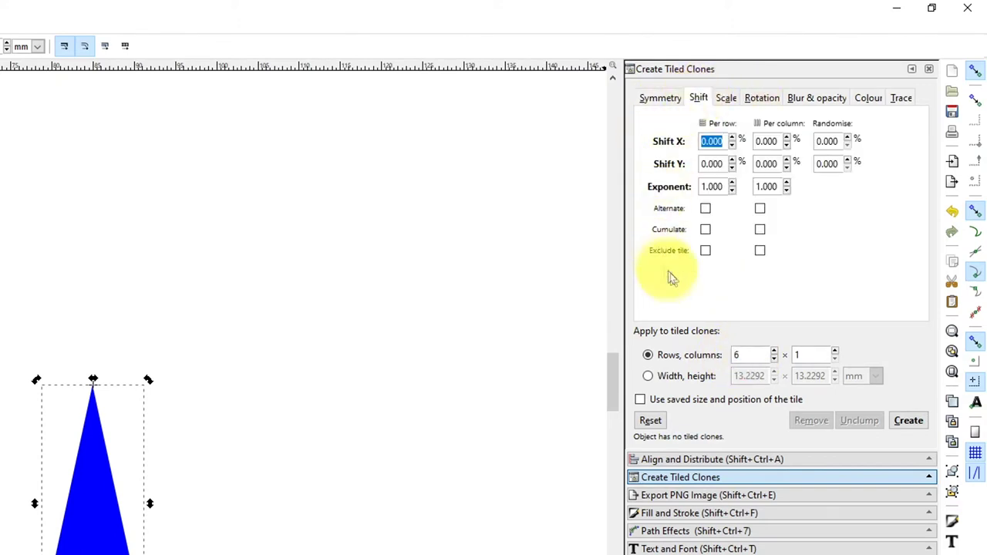
pyautogui.click(705, 252)
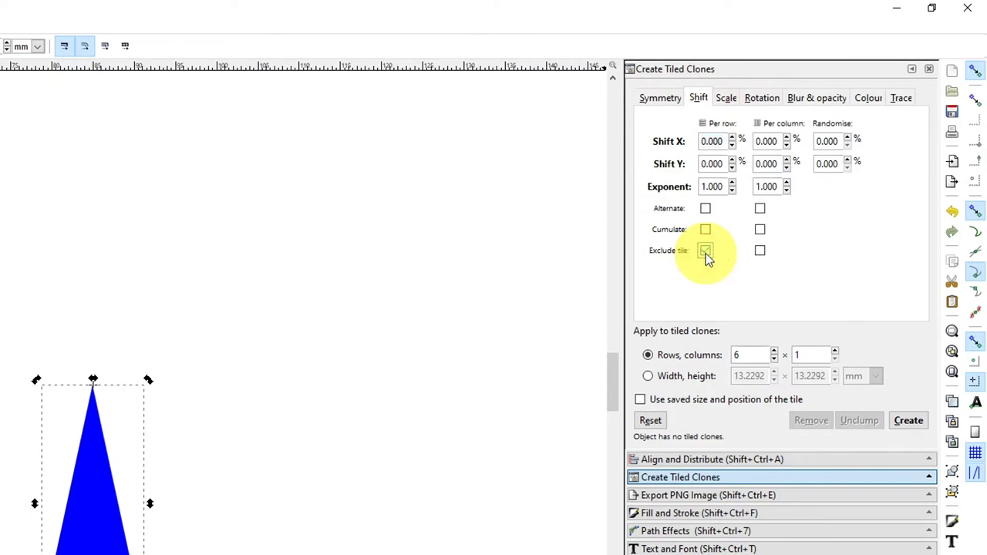
pyautogui.click(750, 100)
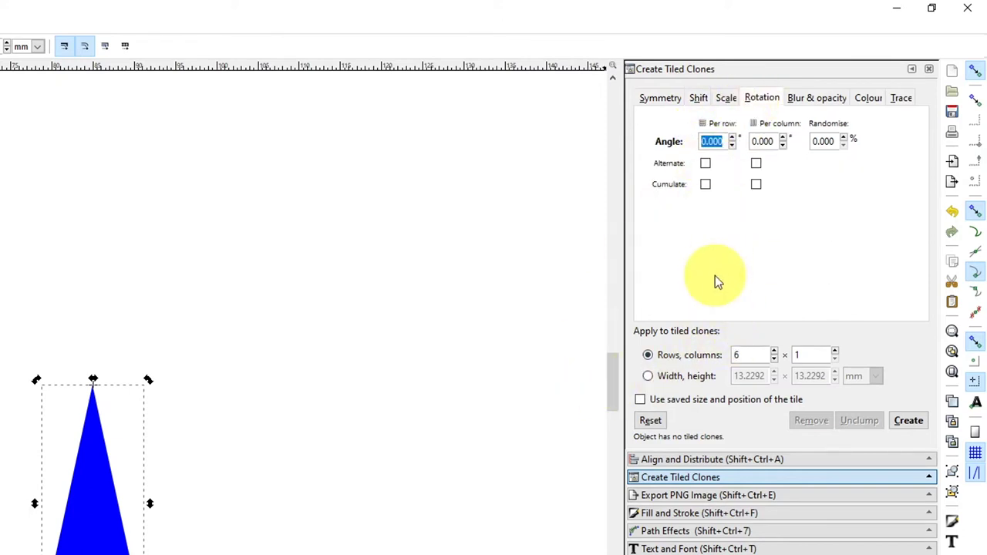
pyautogui.click(741, 354)
pyautogui.click(702, 145)
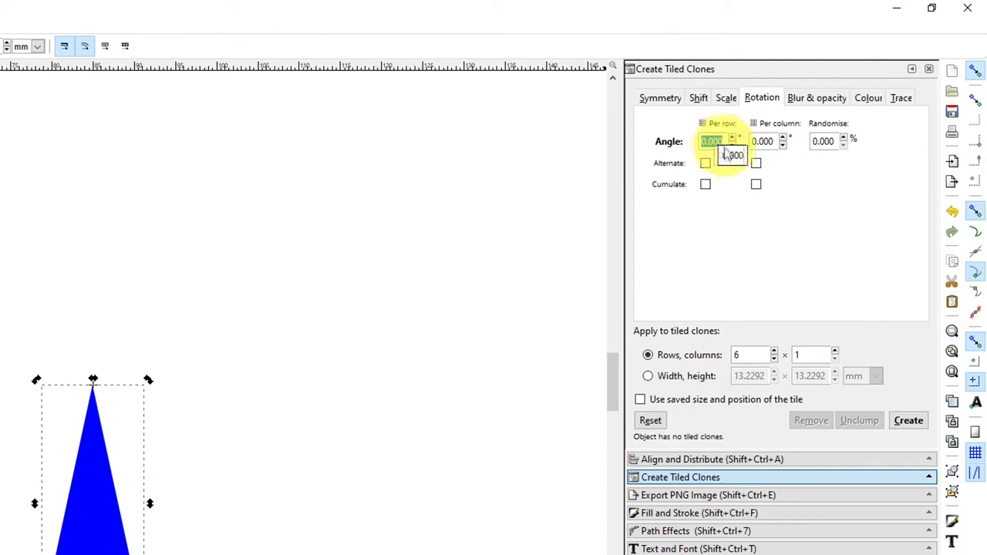
pyautogui.write('60')
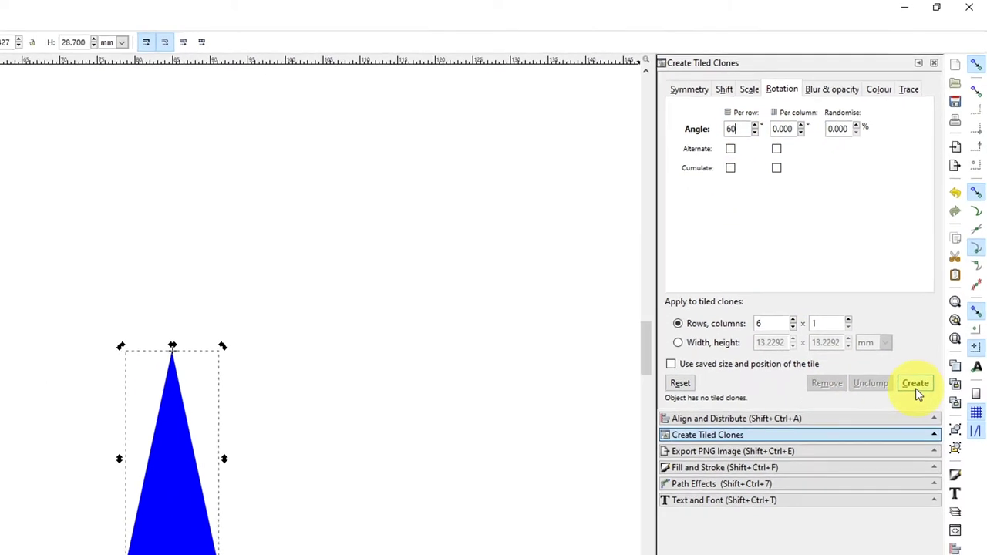
pyautogui.click(909, 420)
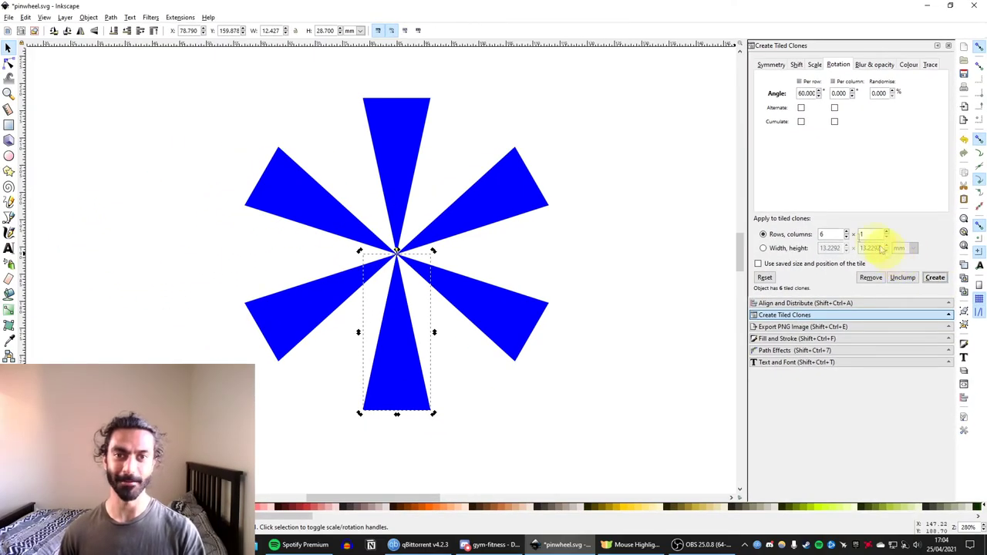
# Move the clone covering the original triangle out to the left of the pinwheel and review the shift and rotation settings
pyautogui.moveTo(401, 324); pyautogui.dragTo(145, 343)
pyautogui.hotkey('ctrl', 'z')
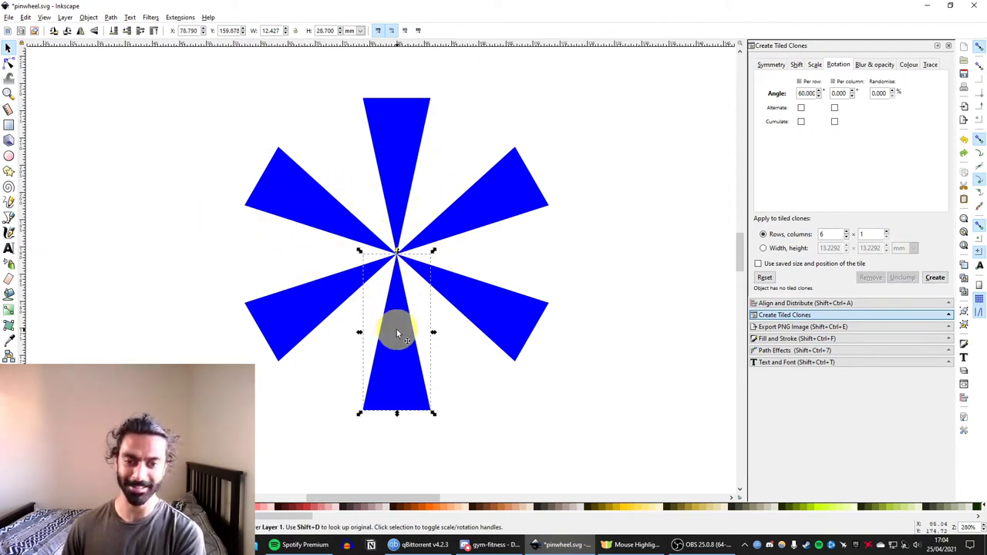
pyautogui.moveTo(395, 336)
pyautogui.mouseDown()
pyautogui.moveTo(348, 289)
pyautogui.moveTo(287, 298)
pyautogui.moveTo(144, 347)
pyautogui.mouseUp()
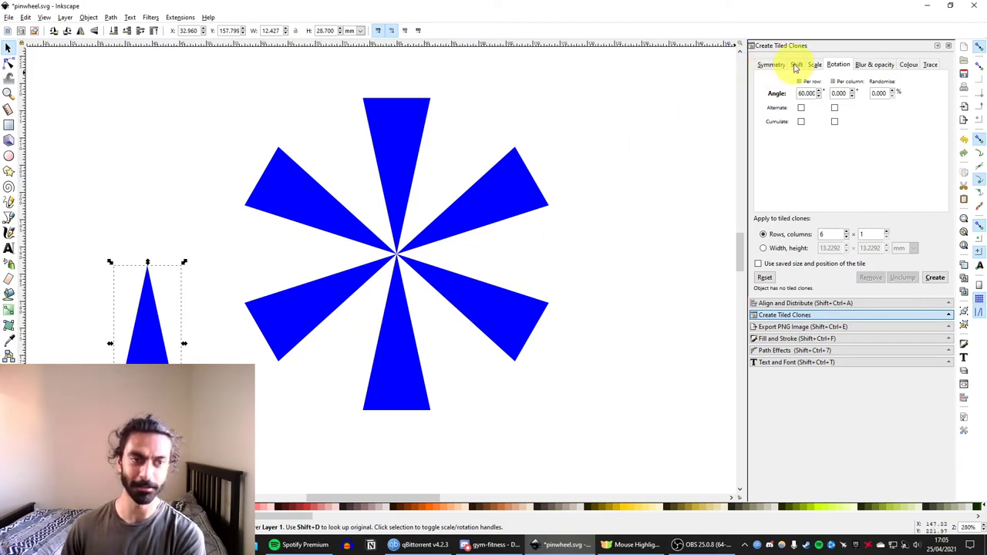
pyautogui.click(796, 66)
pyautogui.click(833, 65)
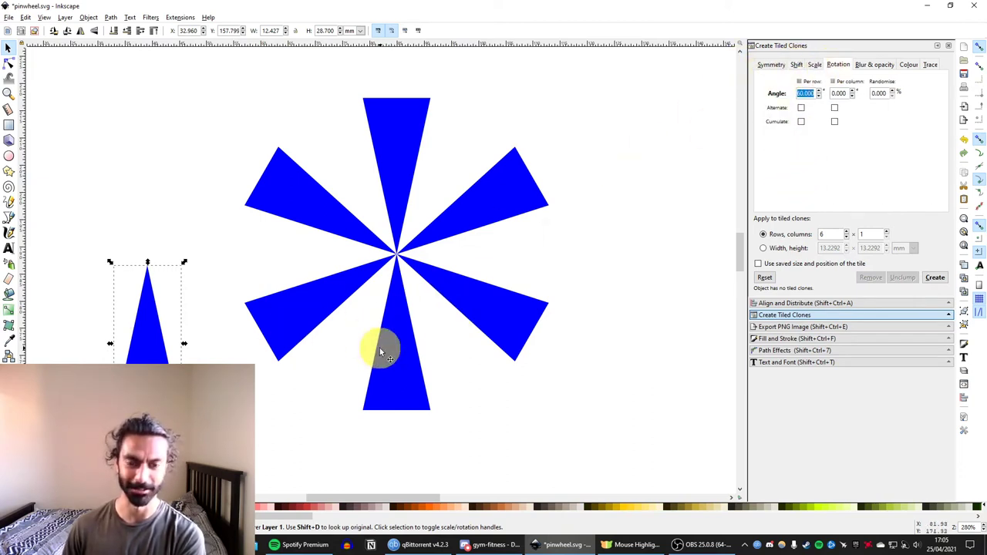
# Move the spare triangle clone further away from the pinwheel and delete it
pyautogui.moveTo(155, 361); pyautogui.dragTo(100, 351)
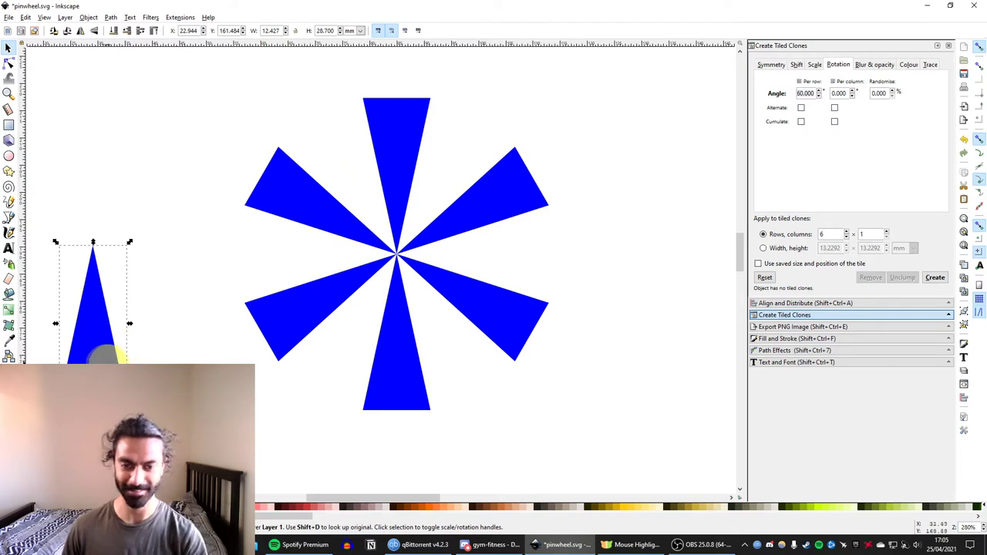
pyautogui.press('Delete')
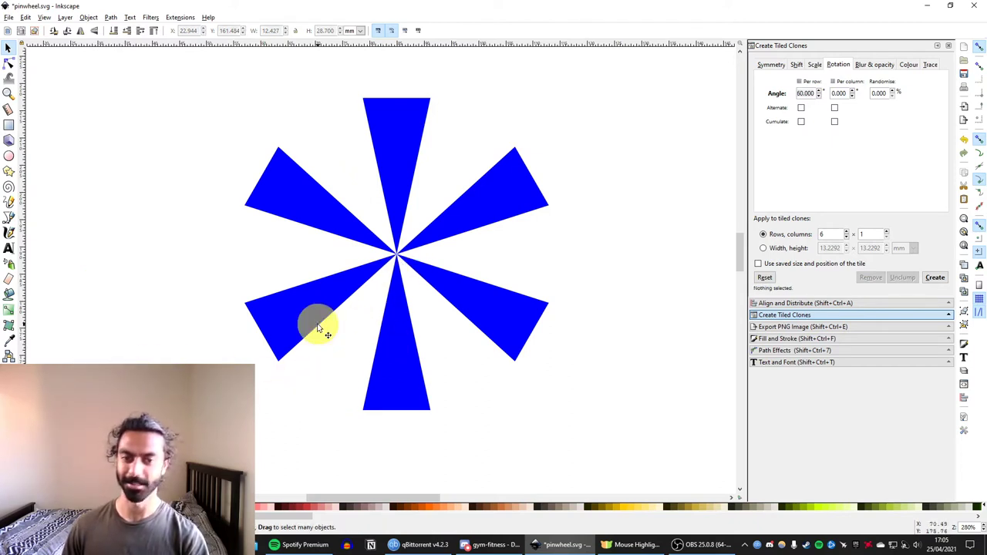
# Select the pinwheel blades one by one and check the tiled clones status to identify the original triangle
pyautogui.click(317, 328)
pyautogui.click(396, 353)
pyautogui.click(469, 304)
pyautogui.click(458, 218)
pyautogui.click(403, 164)
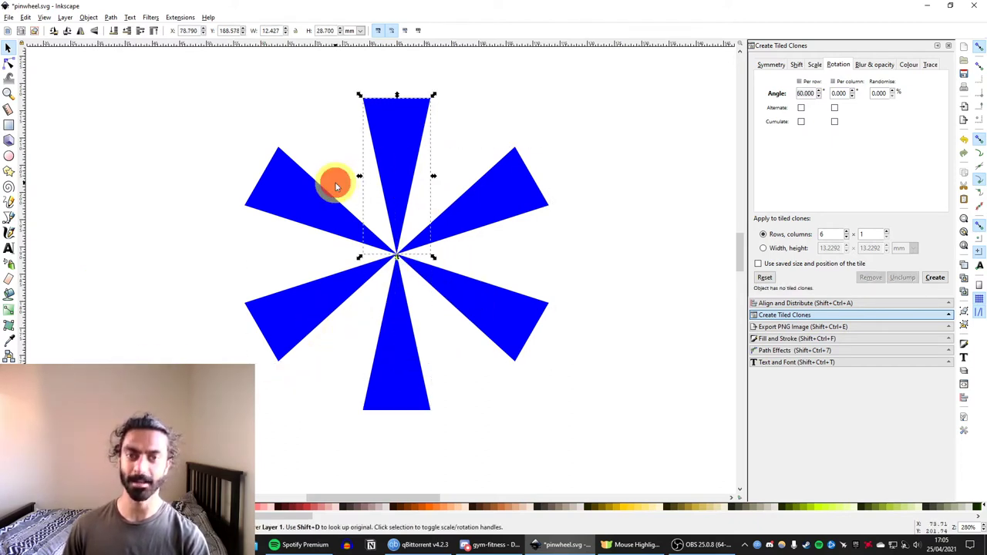
pyautogui.click(404, 331)
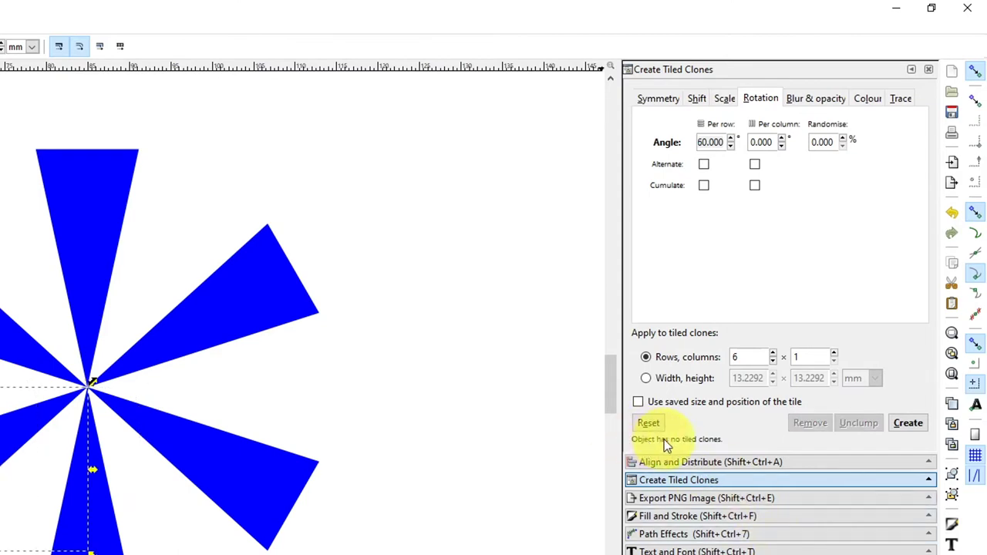
pyautogui.click(104, 540)
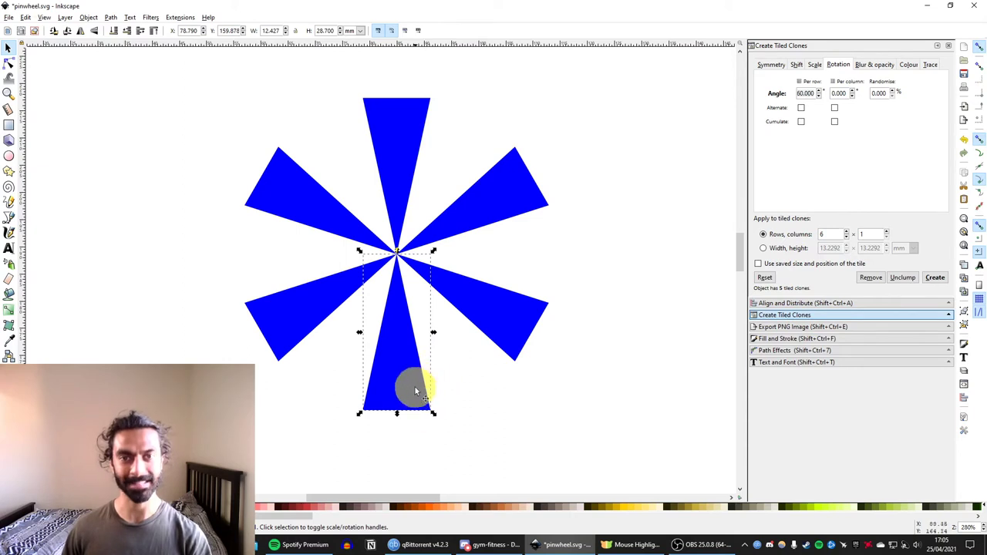
pyautogui.click(294, 285)
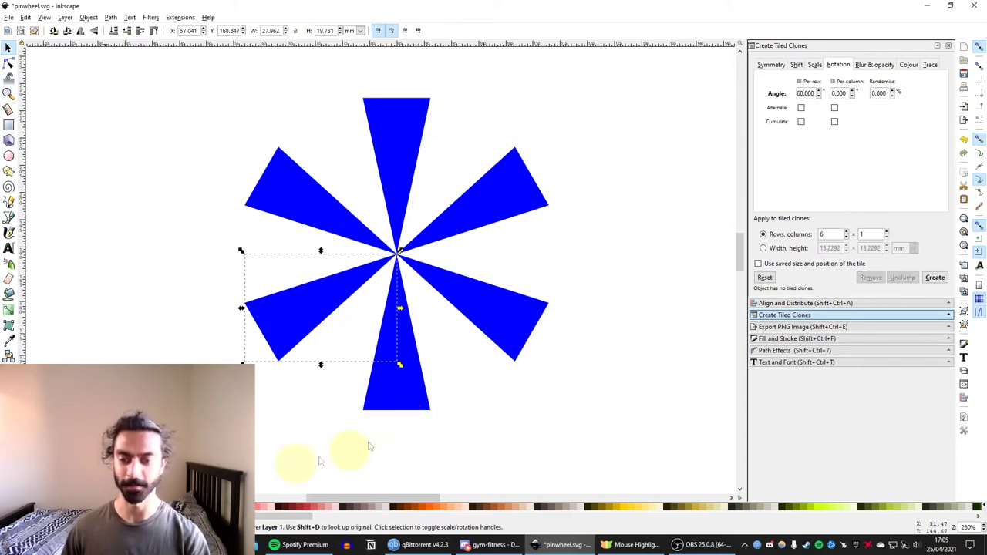
# Fill the original triangle at the pinwheel's bottom with red and change the fill to black
pyautogui.click(401, 415)
pyautogui.click(126, 507)
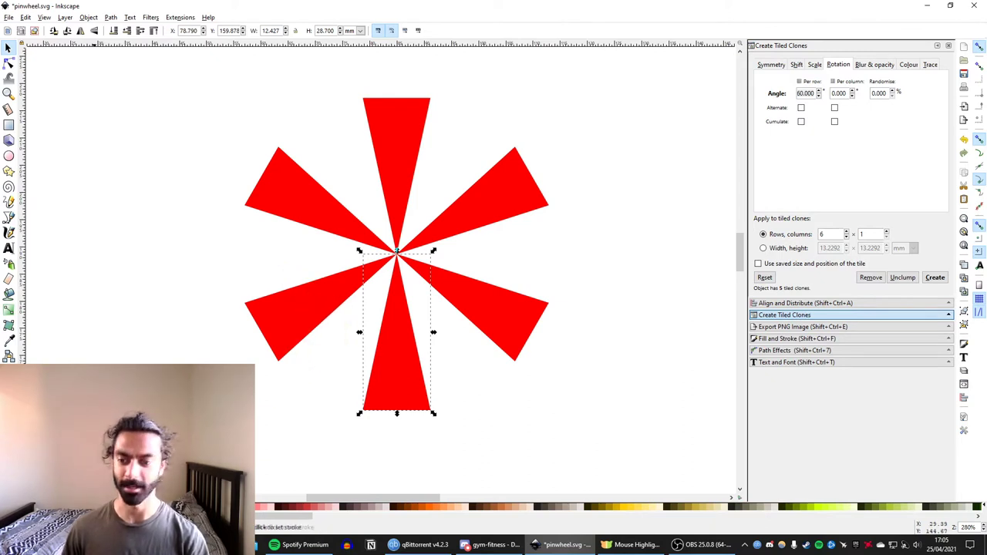
pyautogui.click(14, 506)
# Apply a linear gradient to the original bottom triangle, fading from black at its tip to transparent at its base
pyautogui.click(317, 300)
pyautogui.click(365, 390)
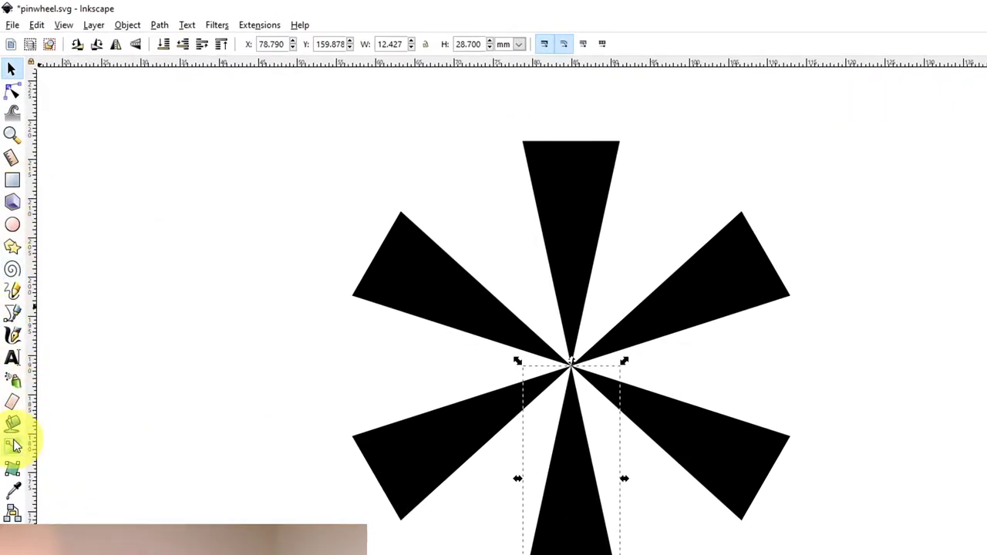
pyautogui.click(9, 309)
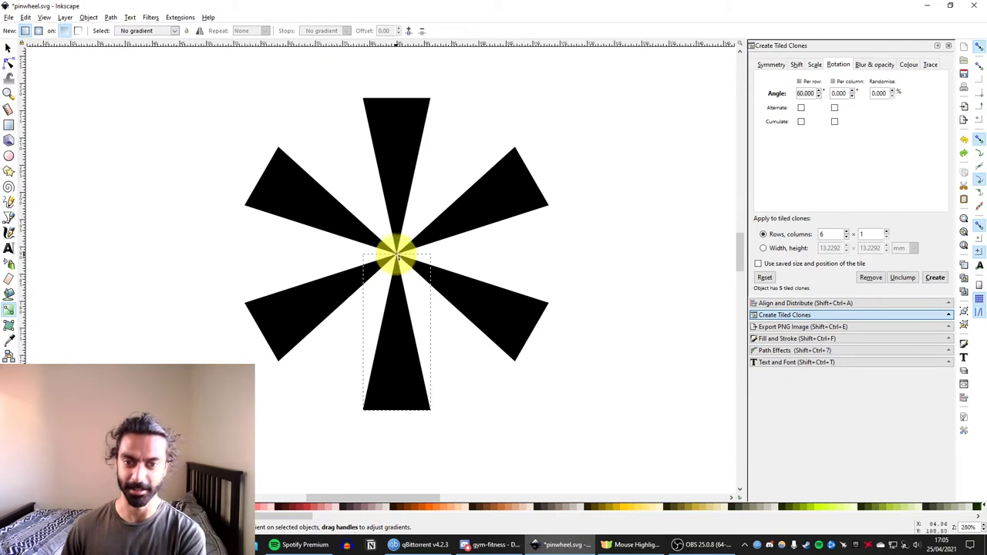
pyautogui.moveTo(396, 254)
pyautogui.mouseDown()
pyautogui.moveTo(393, 424)
pyautogui.moveTo(370, 379)
pyautogui.moveTo(401, 412)
pyautogui.moveTo(440, 425)
pyautogui.moveTo(441, 383)
pyautogui.moveTo(414, 342)
pyautogui.moveTo(456, 388)
pyautogui.moveTo(440, 335)
pyautogui.moveTo(486, 386)
pyautogui.moveTo(434, 310)
pyautogui.moveTo(398, 421)
pyautogui.moveTo(397, 410)
pyautogui.mouseUp()
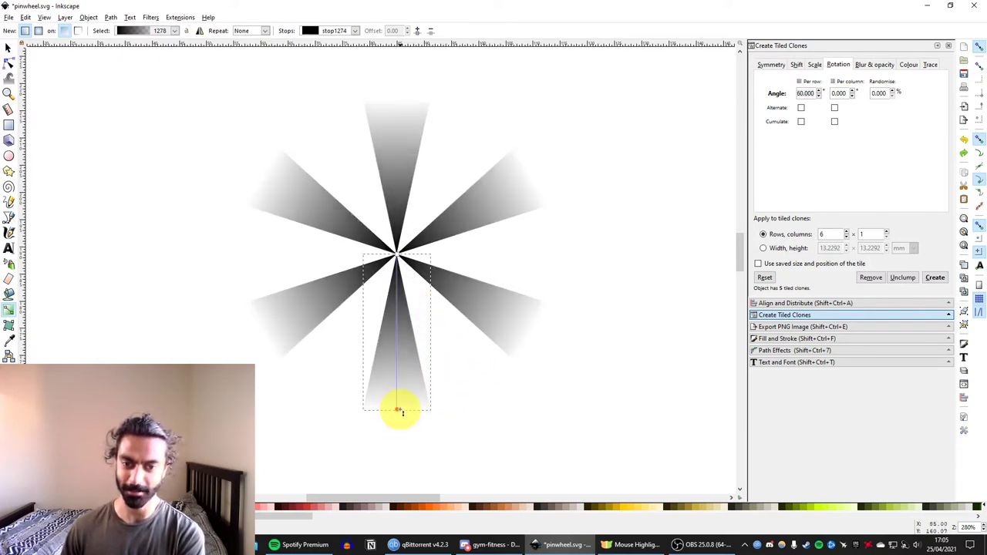
pyautogui.click(8, 49)
# Inspect the gradient clones and the other coloured pinwheels elsewhere on the canvas
pyautogui.moveTo(331, 181)
pyautogui.mouseDown()
pyautogui.moveTo(317, 99)
pyautogui.moveTo(316, 150)
pyautogui.moveTo(398, 255)
pyautogui.moveTo(414, 198)
pyautogui.mouseUp()
pyautogui.click(397, 171)
pyautogui.click(284, 221)
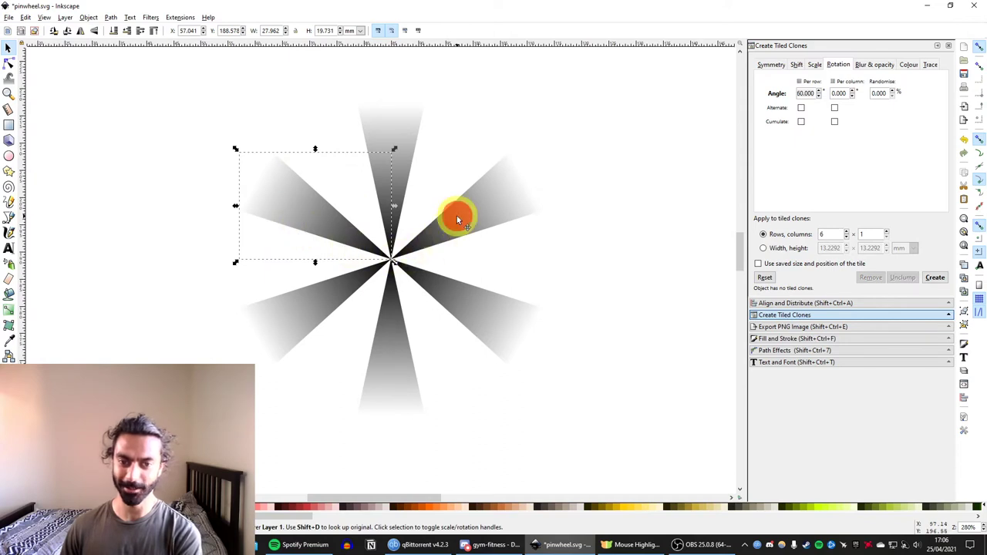
pyautogui.click(358, 301)
pyautogui.click(302, 304)
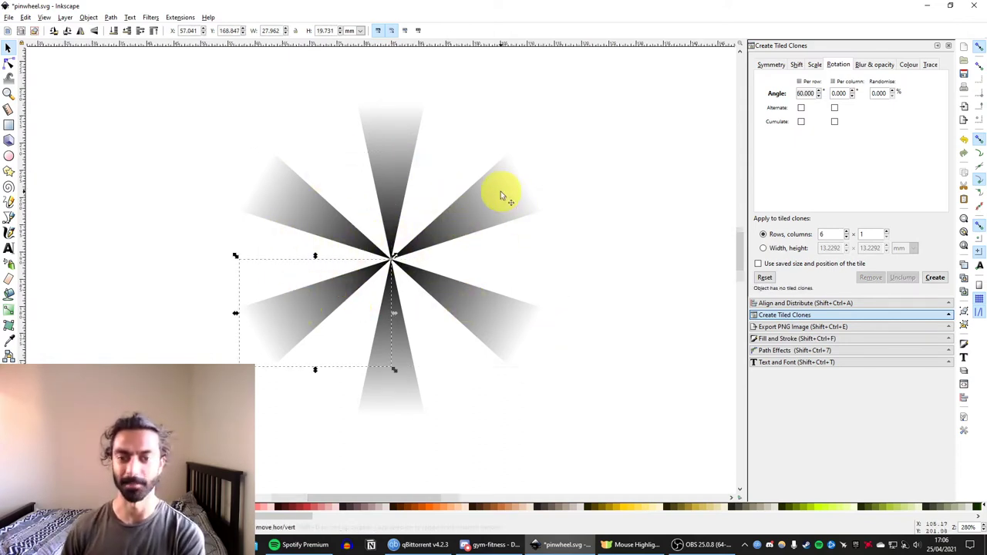
pyautogui.scroll(-4, 499, 192)
pyautogui.moveTo(346, 300); pyautogui.dragTo(366, 263)
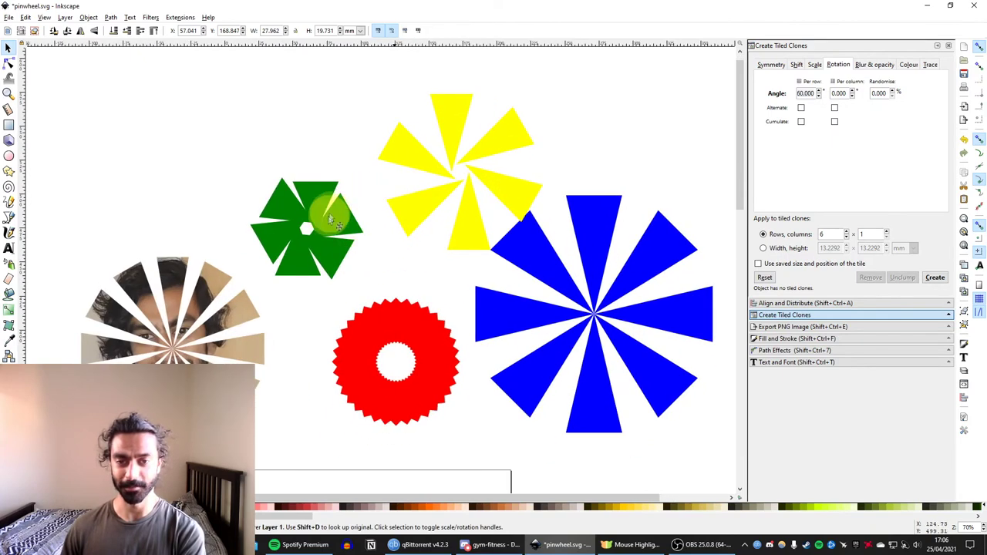
pyautogui.click(434, 211)
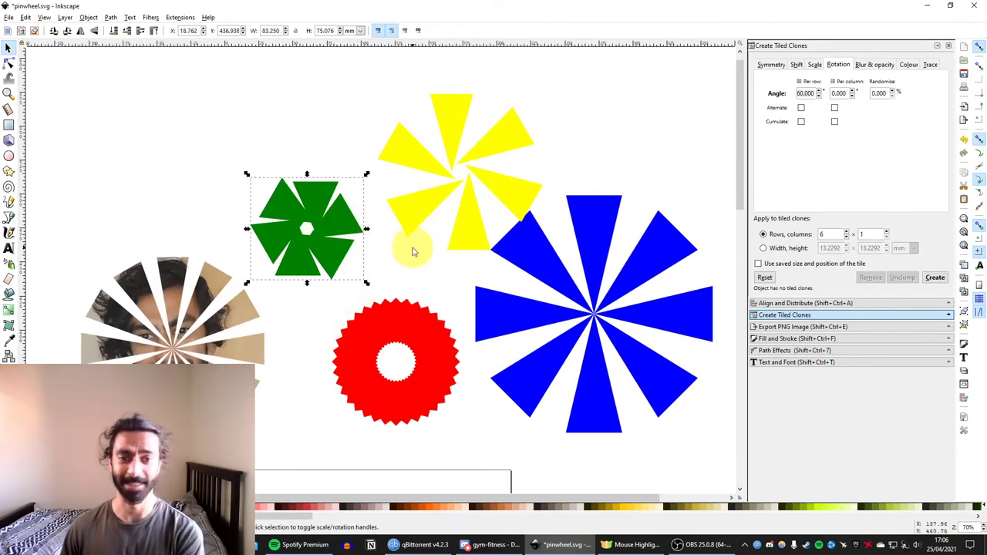
pyautogui.scroll(-7, 401, 231)
pyautogui.scroll(4, 337, 431)
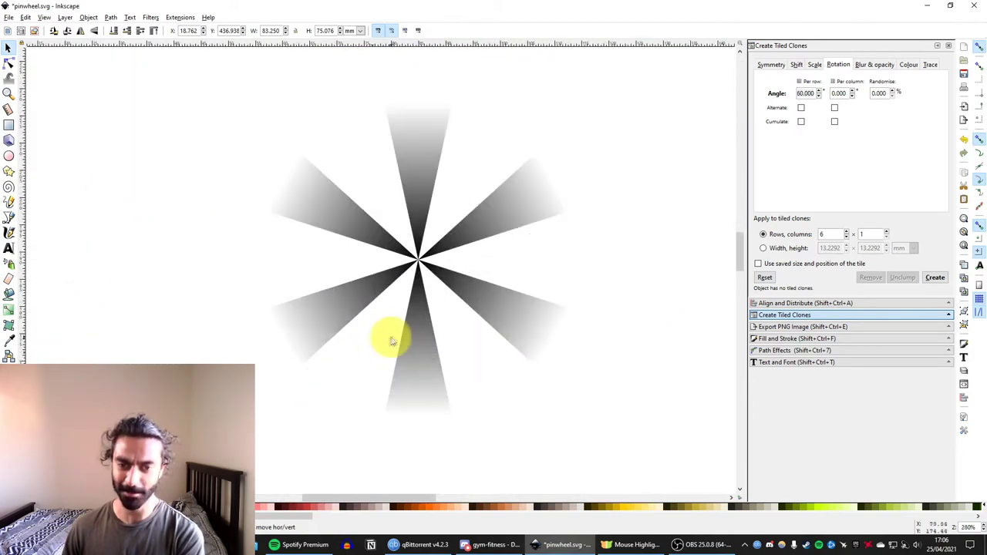
# Narrow the original gradient triangle to a width of about 6.4 mm, keeping its height
pyautogui.scroll(1, 428, 360)
pyautogui.click(412, 328)
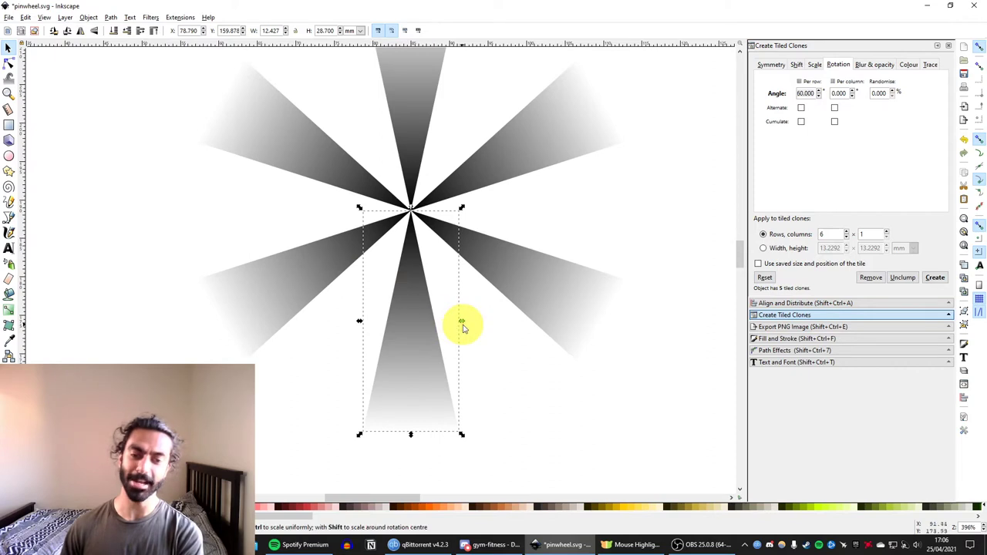
pyautogui.moveTo(461, 324); pyautogui.dragTo(415, 321)
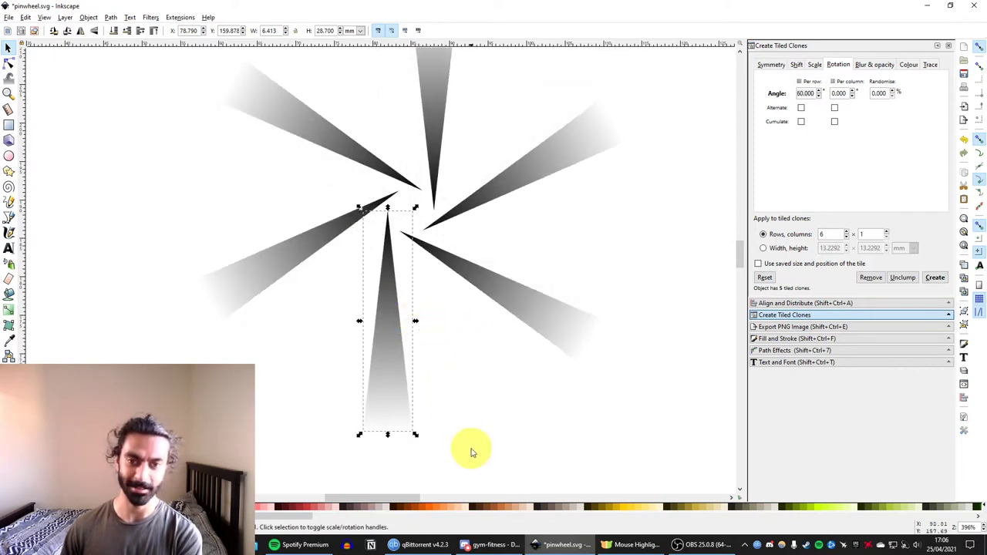
pyautogui.scroll(-3, 501, 236)
pyautogui.scroll(2, 347, 348)
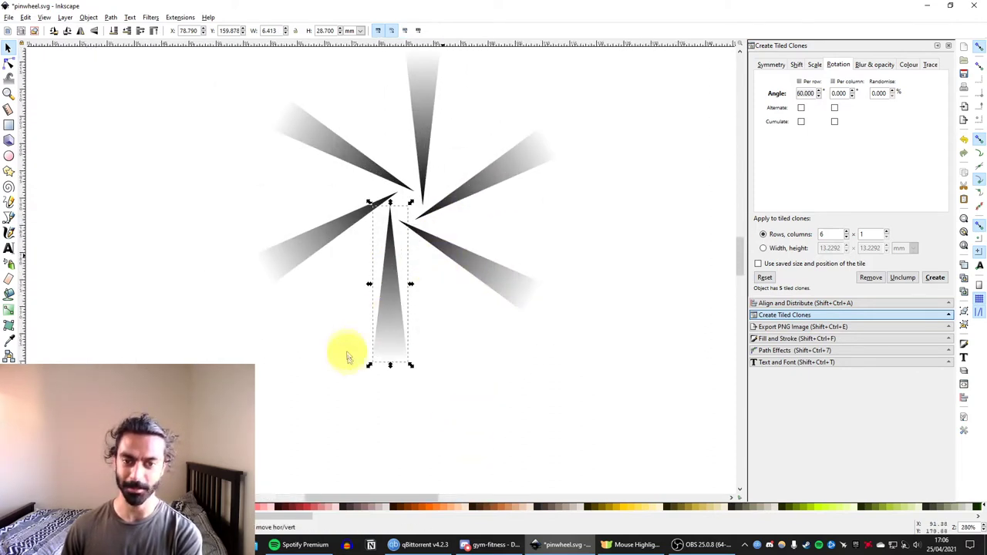
pyautogui.moveTo(407, 369); pyautogui.dragTo(515, 284)
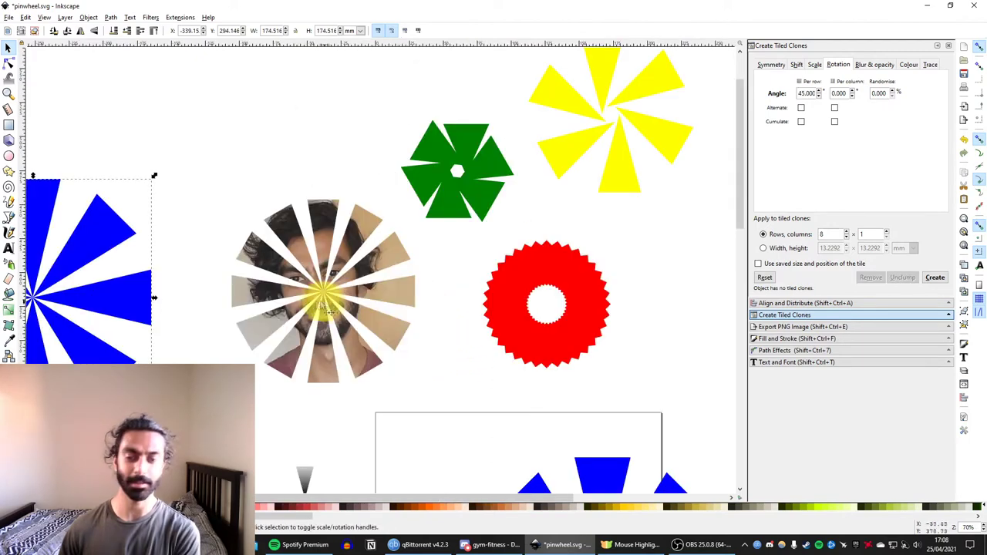
# Move the portrait photo down so it is mostly clear of the blue eight-blade pinwheel
pyautogui.scroll(3, 331, 297)
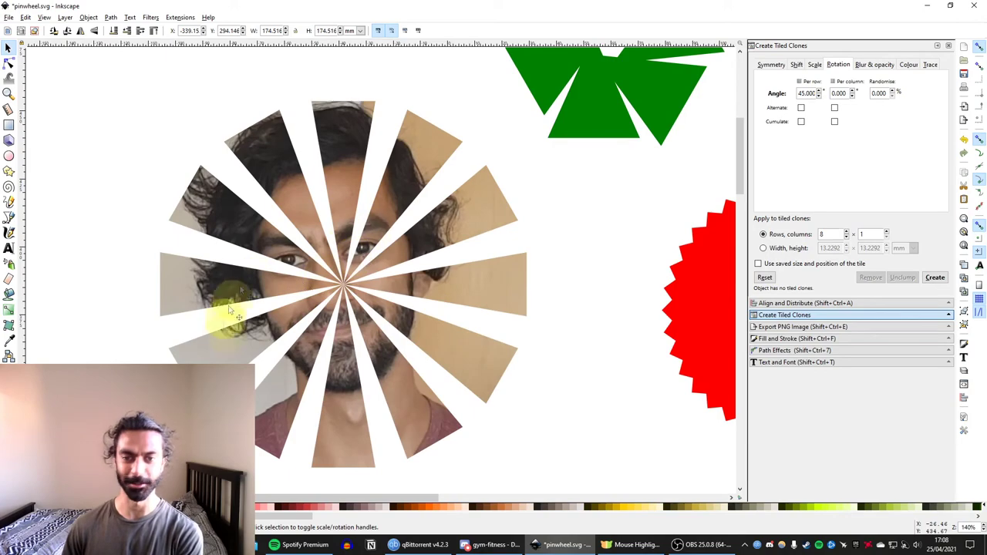
pyautogui.scroll(-1, 346, 368)
pyautogui.moveTo(346, 368); pyautogui.dragTo(249, 181)
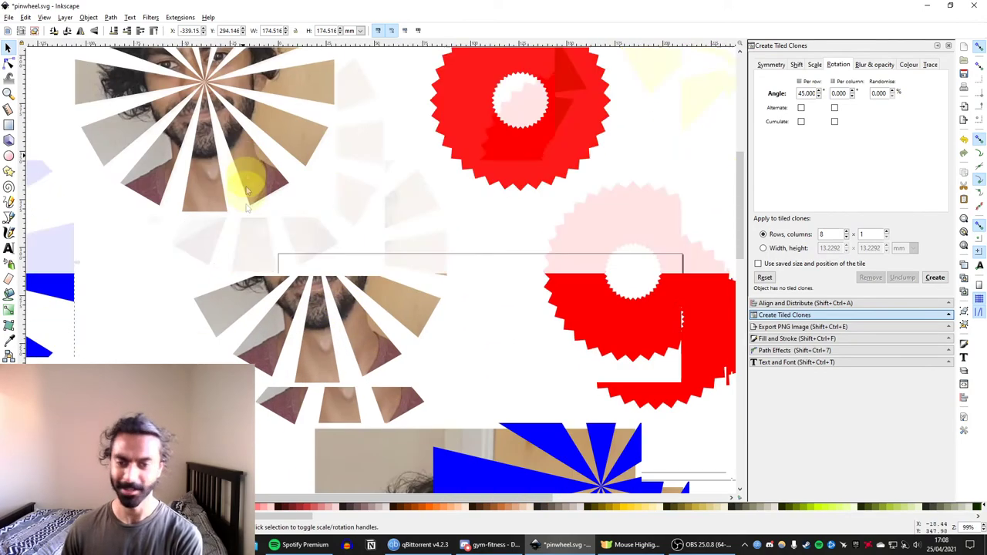
pyautogui.moveTo(296, 288); pyautogui.dragTo(254, 148)
pyautogui.click(344, 336)
pyautogui.moveTo(344, 337); pyautogui.dragTo(324, 325)
pyautogui.moveTo(344, 336); pyautogui.dragTo(324, 325)
pyautogui.moveTo(364, 420); pyautogui.dragTo(302, 356)
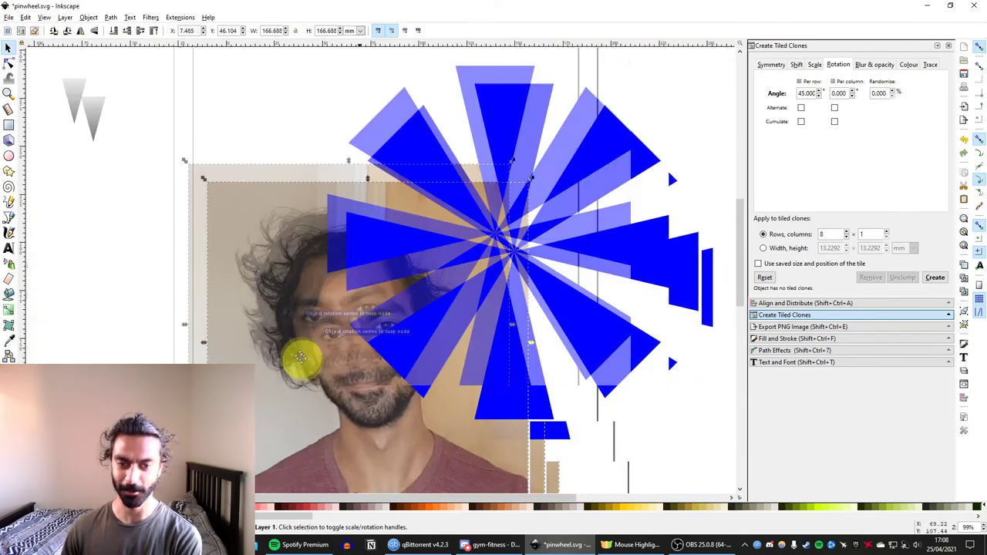
pyautogui.moveTo(257, 301); pyautogui.dragTo(273, 455)
# Group all eight blades of the blue pinwheel and centre the group over the portrait photo
pyautogui.click(360, 214)
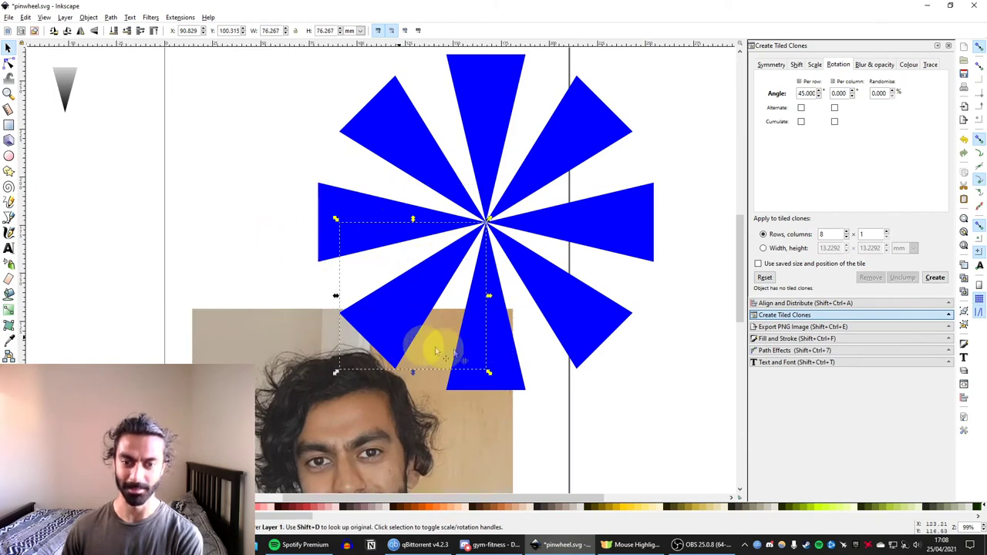
pyautogui.moveTo(708, 428); pyautogui.dragTo(270, 55)
pyautogui.hotkey('ctrl', 'g')
pyautogui.moveTo(228, 271); pyautogui.dragTo(294, 126)
pyautogui.moveTo(483, 177); pyautogui.dragTo(354, 426)
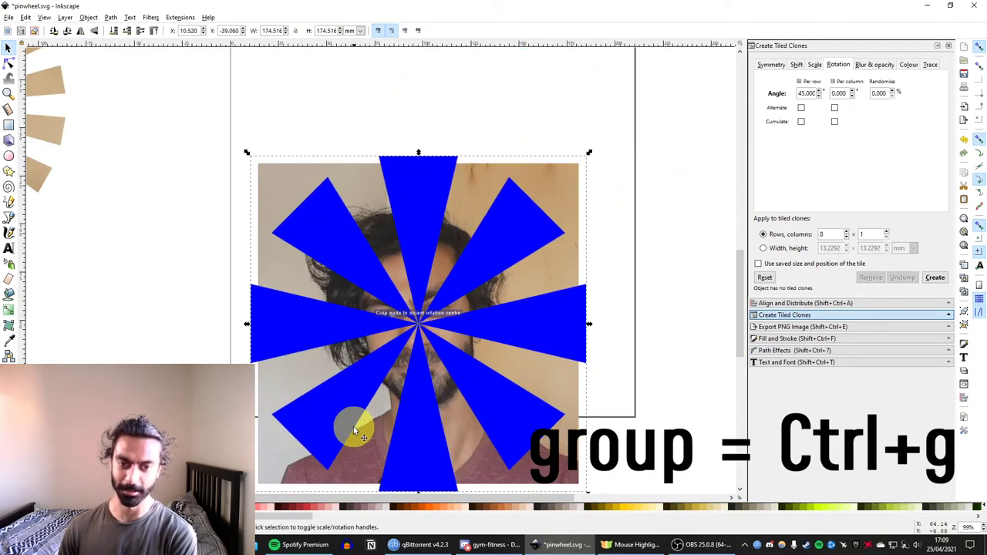
# Try to clip the portrait photo with the grouped blue pinwheel, and undo the clip
pyautogui.keyDown('shift'); pyautogui.click(558, 186); pyautogui.keyUp('shift')
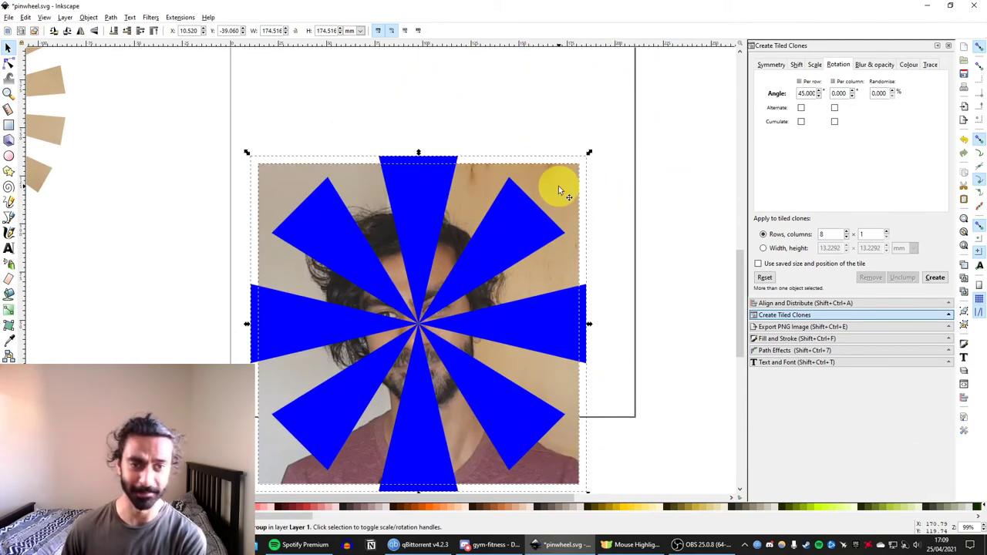
pyautogui.moveTo(434, 255); pyautogui.dragTo(451, 198)
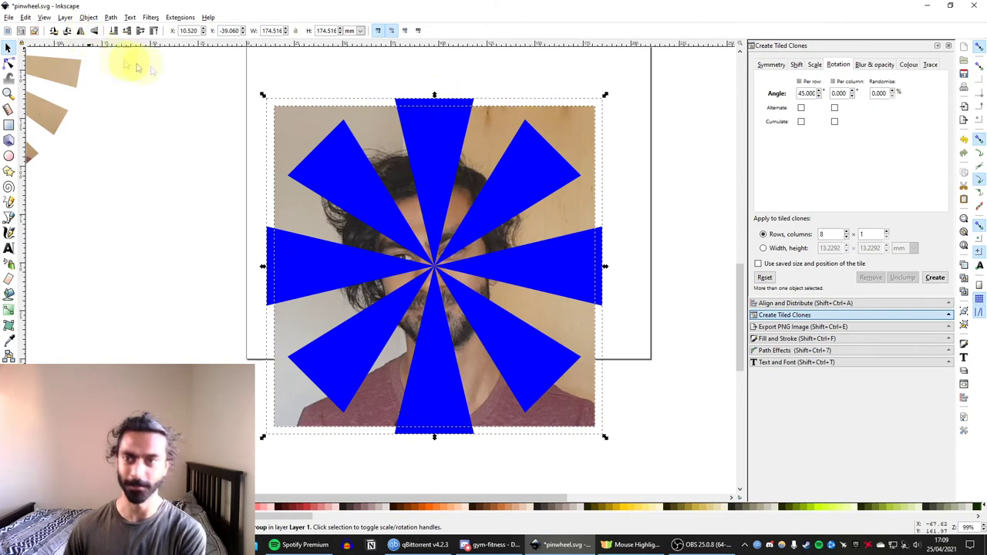
pyautogui.click(88, 17)
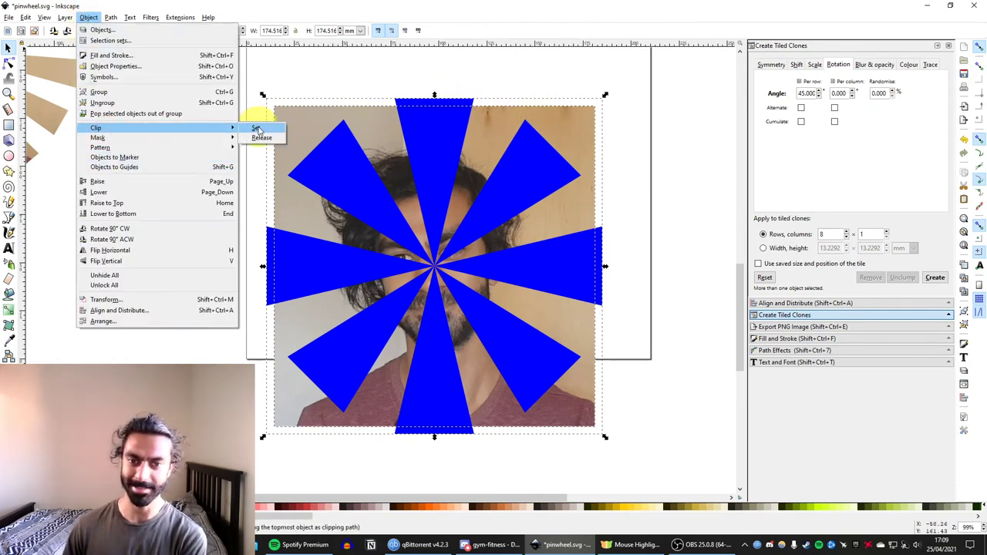
pyautogui.click(256, 128)
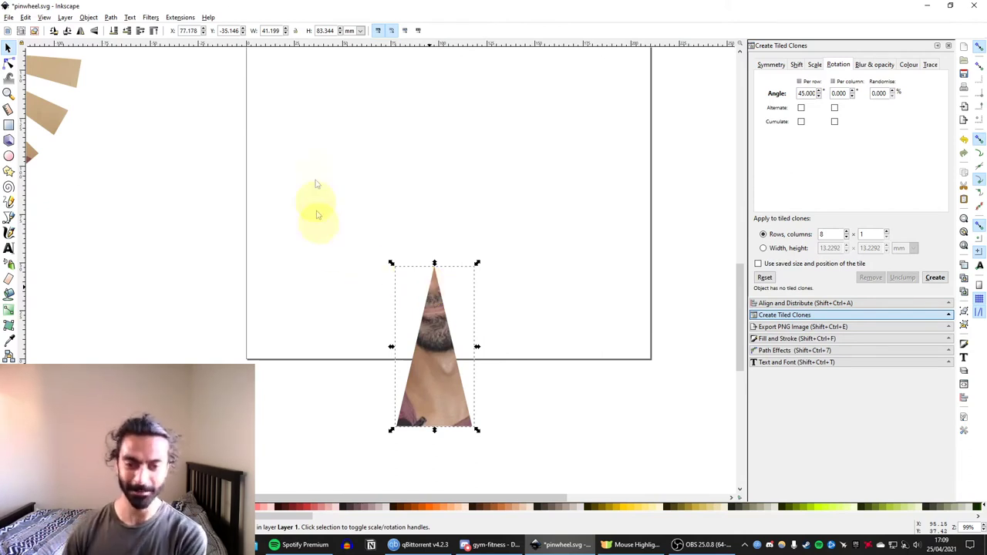
pyautogui.hotkey('ctrl', 'z')
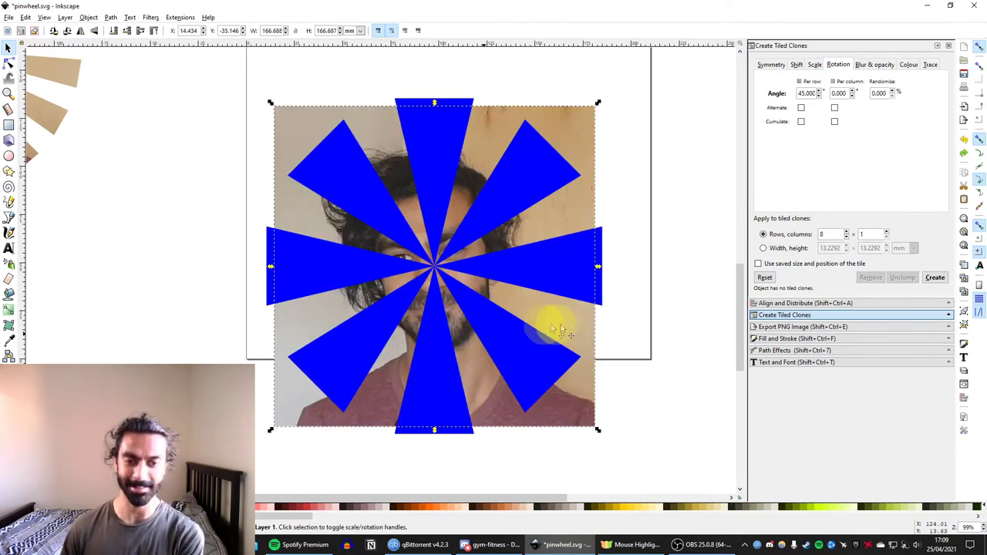
# Move the blue pinwheel group off the portrait photo into empty space and ungroup it
pyautogui.click(619, 328)
pyautogui.moveTo(437, 346); pyautogui.dragTo(590, 309)
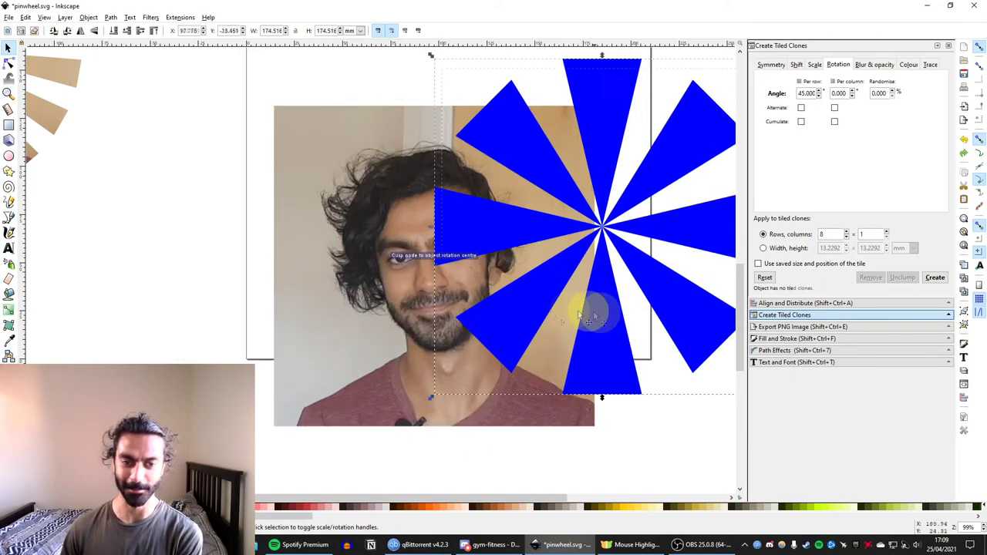
pyautogui.moveTo(369, 321); pyautogui.dragTo(209, 331)
pyautogui.click(513, 227)
pyautogui.moveTo(519, 275); pyautogui.dragTo(230, 329)
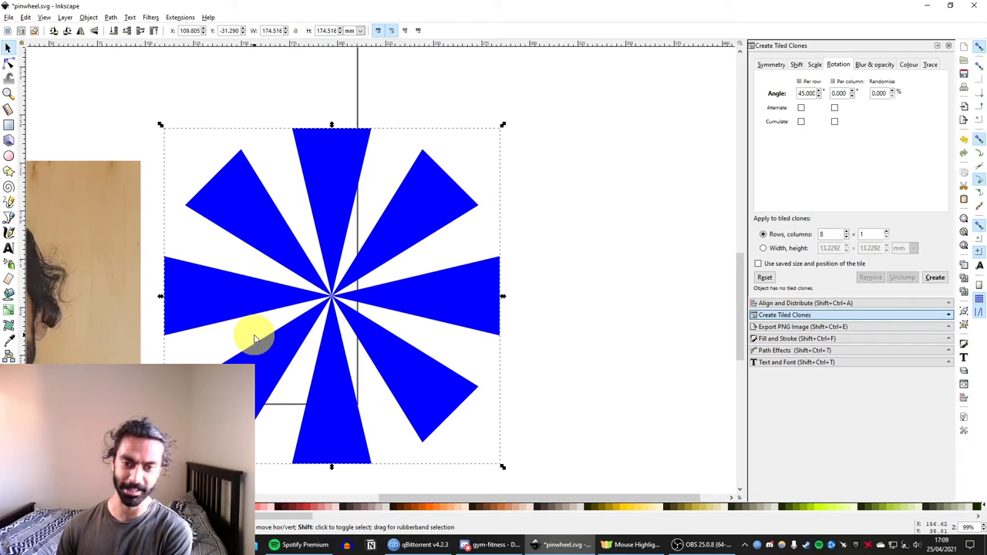
pyautogui.click(593, 324)
pyautogui.click(359, 444)
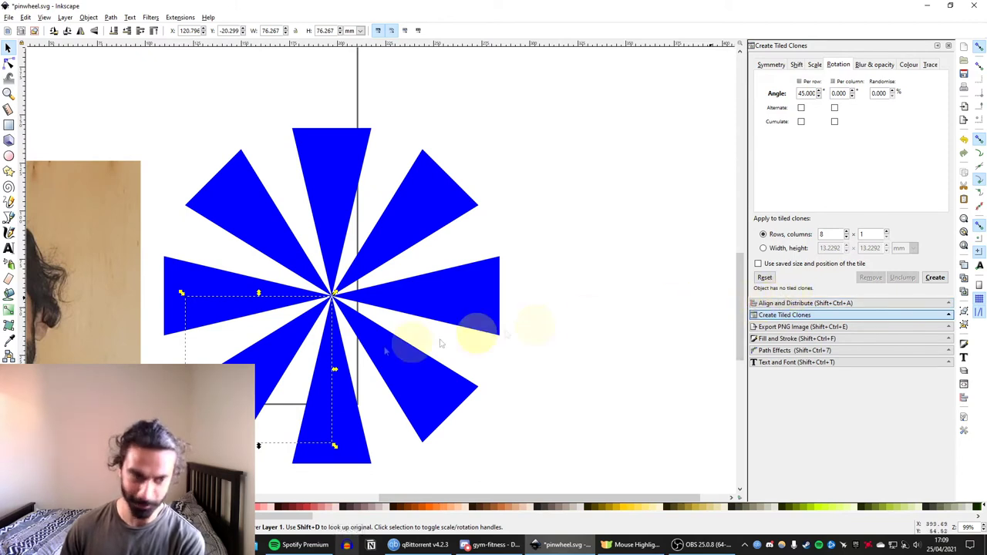
# Try a red fill on the blue pinwheel's original bottom triangle and undo the colour change
pyautogui.click(360, 382)
pyautogui.click(335, 420)
pyautogui.click(345, 505)
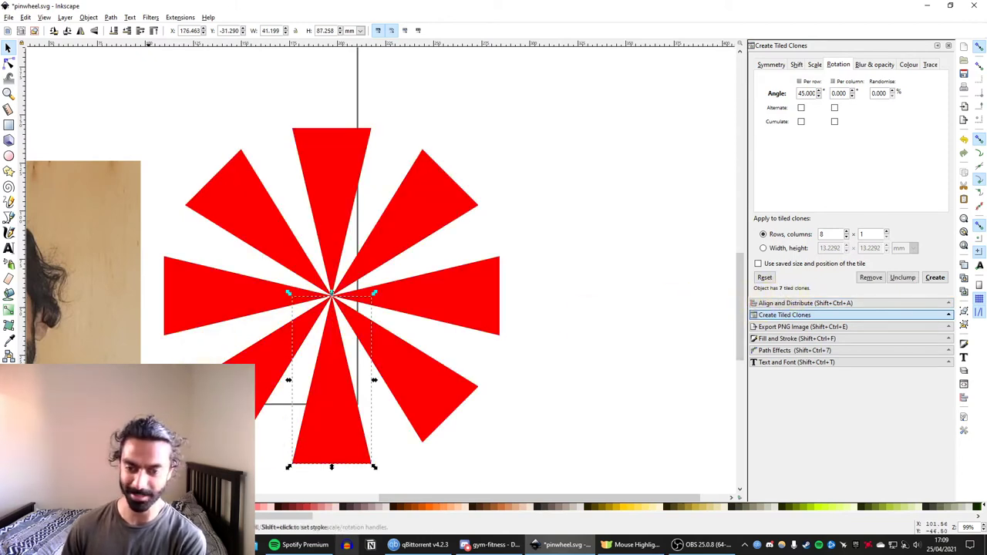
pyautogui.hotkey('ctrl', 'z')
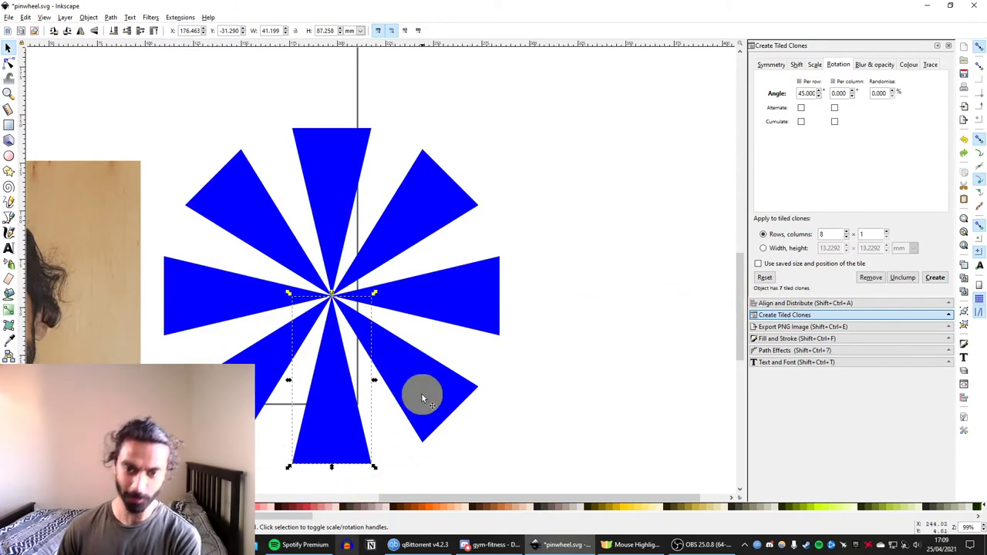
# Select all eight blades of the blue pinwheel and unlink the clones from the original triangle
pyautogui.click(441, 335)
pyautogui.click(471, 346)
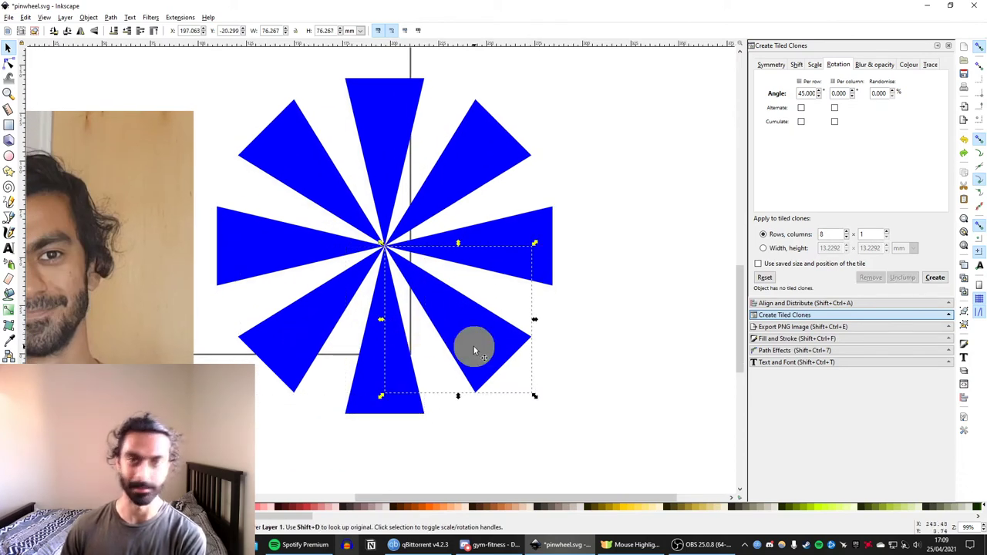
pyautogui.moveTo(639, 458); pyautogui.dragTo(213, 75)
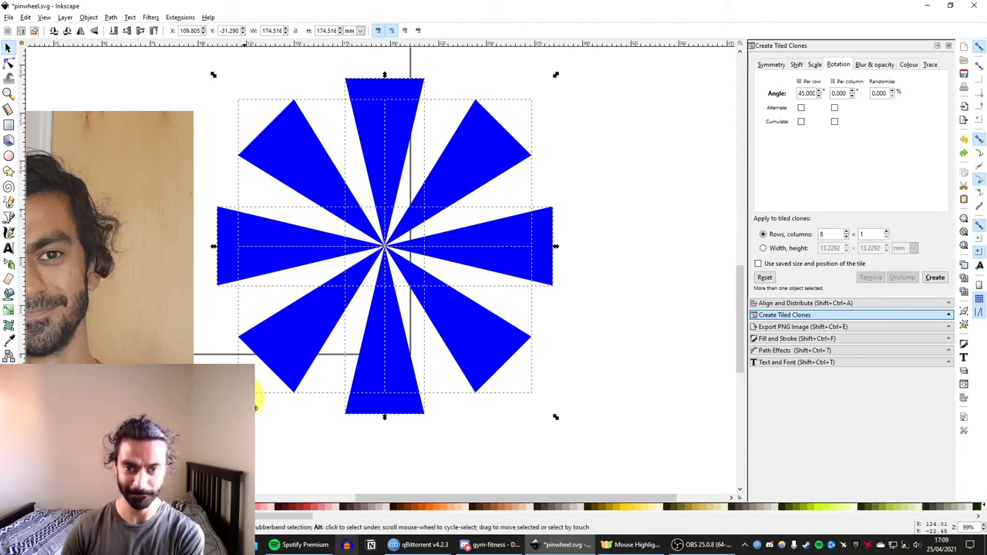
pyautogui.click(387, 381)
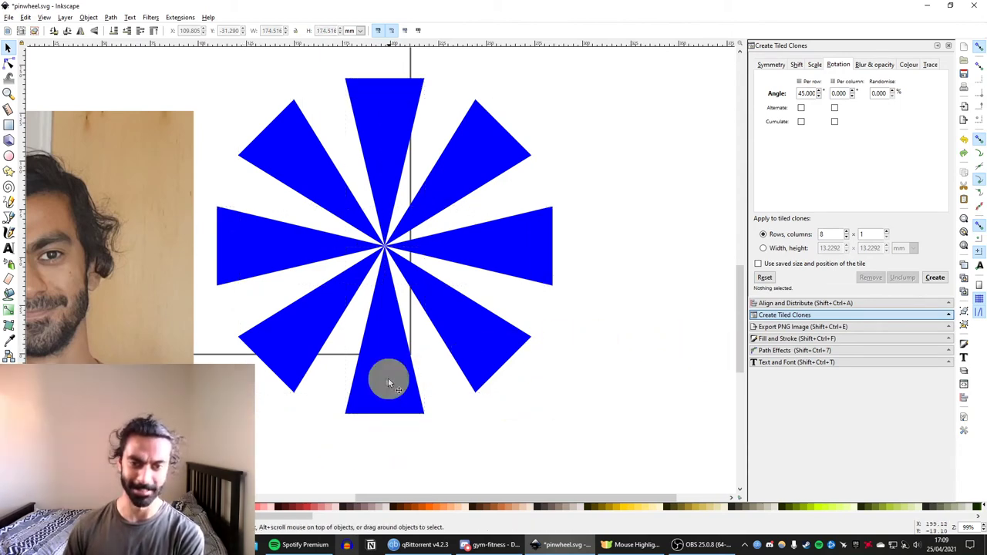
# Try a red fill on the left blade of the blue pinwheel alone and undo the colour changes
pyautogui.click(478, 310)
pyautogui.click(375, 356)
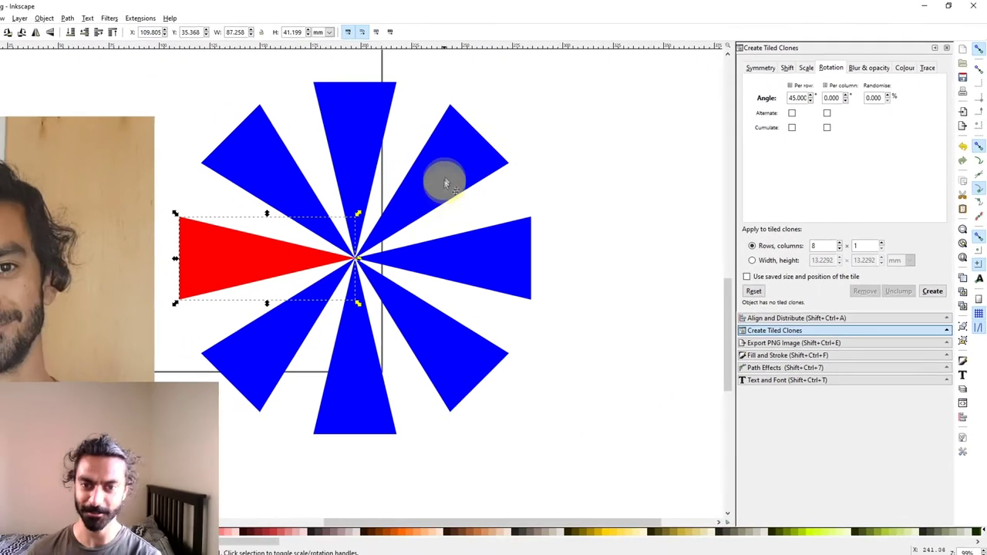
pyautogui.click(223, 253)
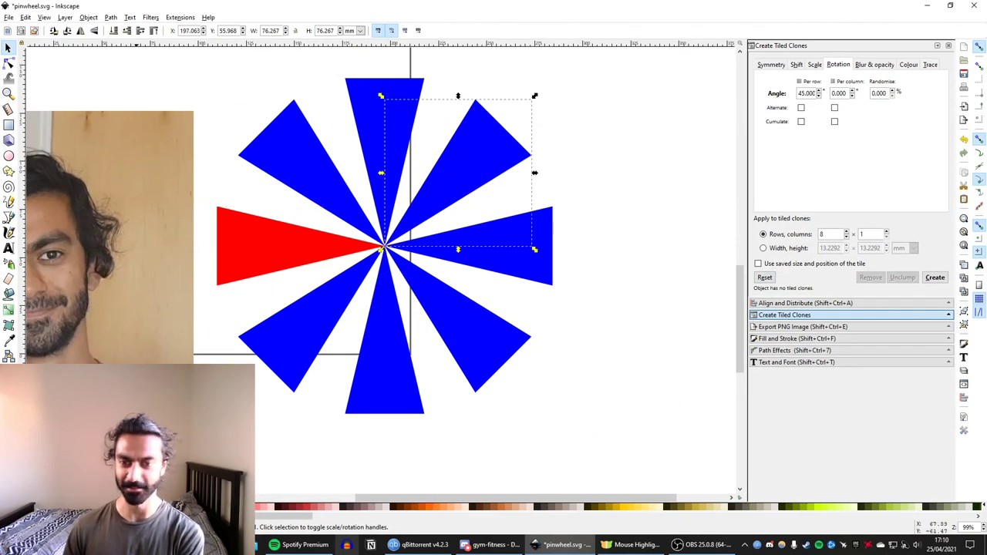
pyautogui.click(137, 506)
pyautogui.hotkey('ctrl', 'z')
pyautogui.hotkey('ctrl', 'z')
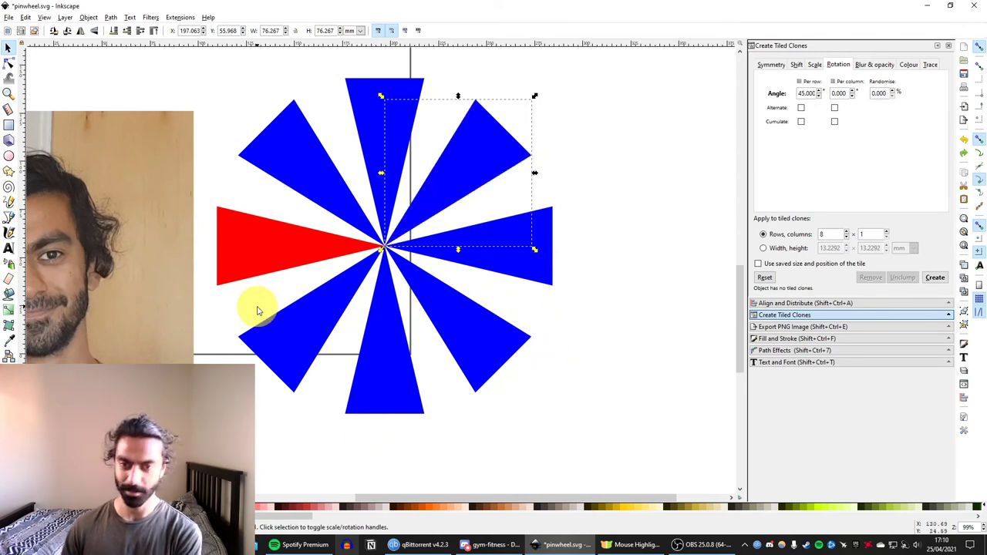
# Group all eight unlinked blades of the blue pinwheel and move the group over the portrait photo
pyautogui.moveTo(700, 410); pyautogui.dragTo(274, 66)
pyautogui.hotkey('ctrl', 'g')
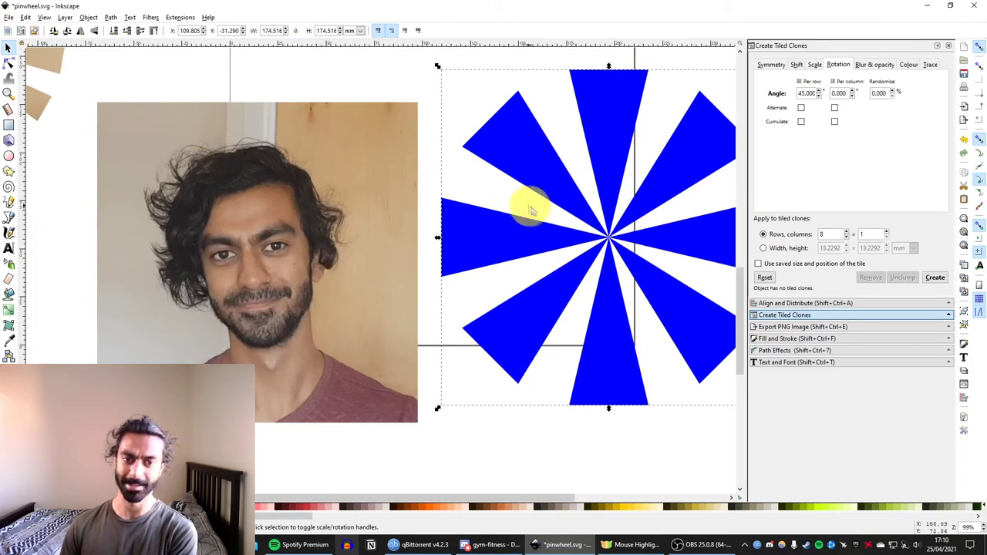
pyautogui.moveTo(524, 205); pyautogui.dragTo(125, 265)
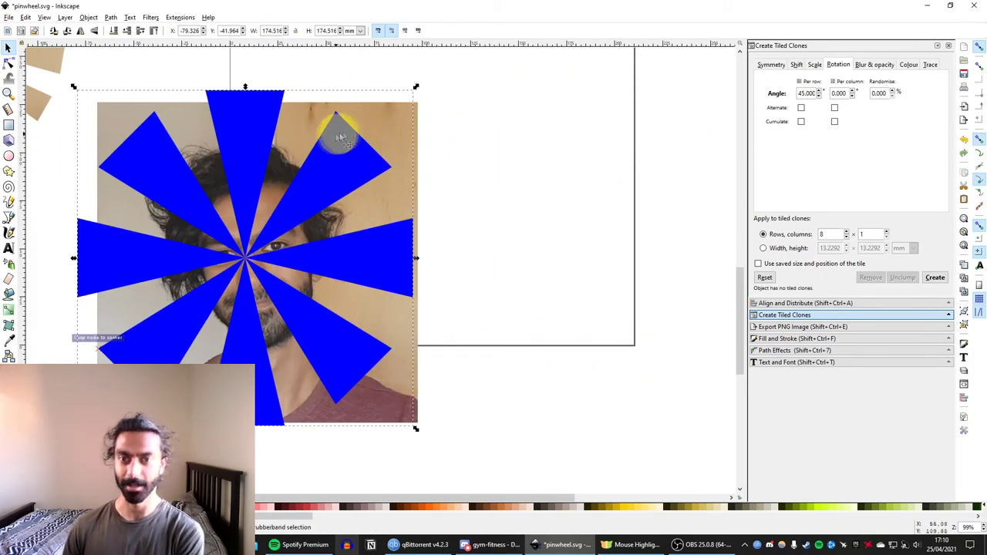
# Add the portrait photo to the selection and set the blue pinwheel group as its clip
pyautogui.keyDown('shift'); pyautogui.click(381, 125); pyautogui.keyUp('shift')
pyautogui.click(89, 17)
pyautogui.click(151, 17)
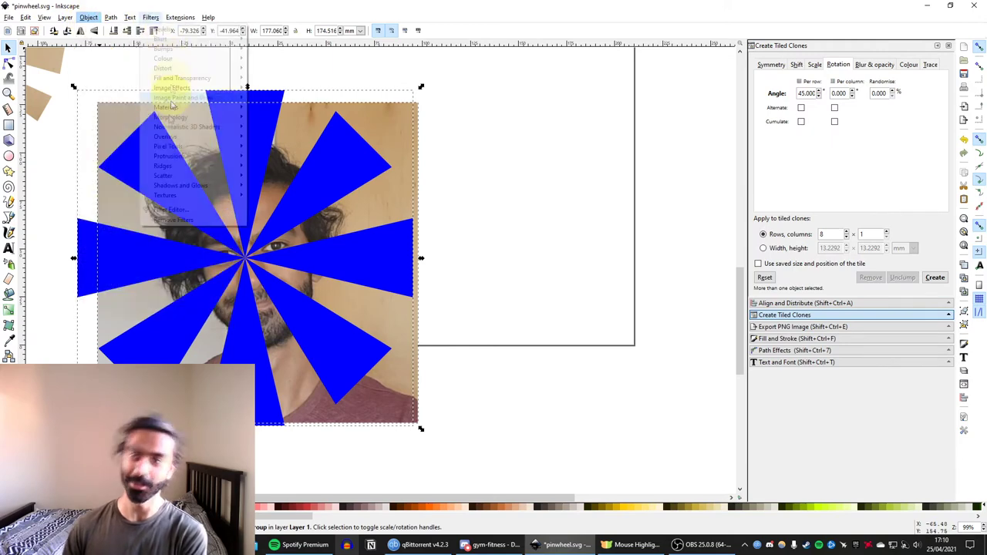
pyautogui.click(89, 17)
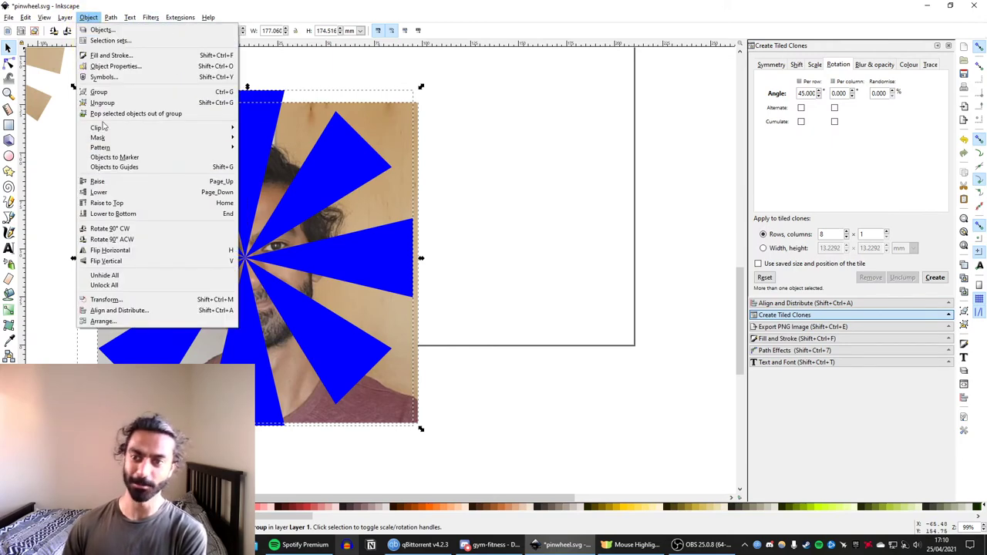
pyautogui.moveTo(221, 127)
pyautogui.click(255, 126)
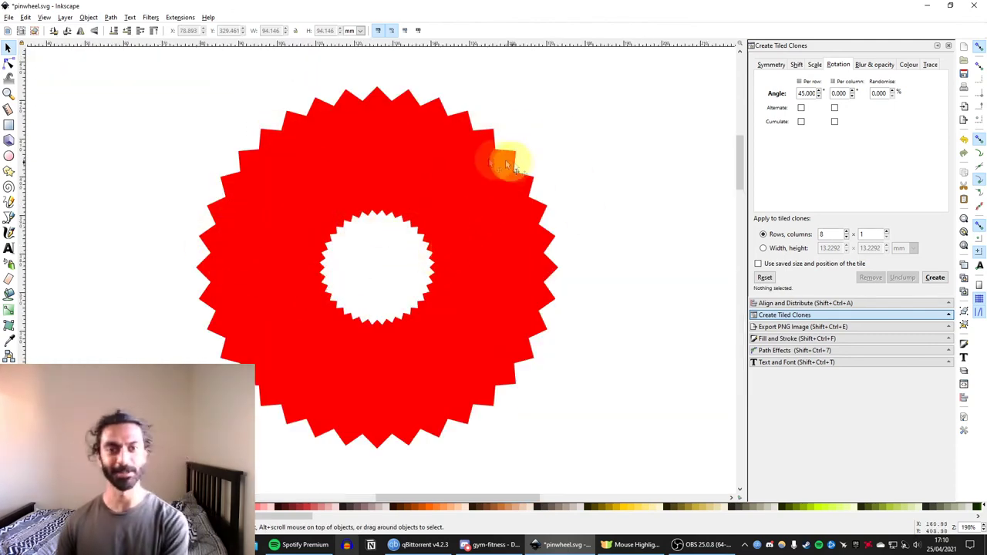
# Ungroup the red ring of squares and move one of its bottom squares out beside the ring
pyautogui.click(344, 180)
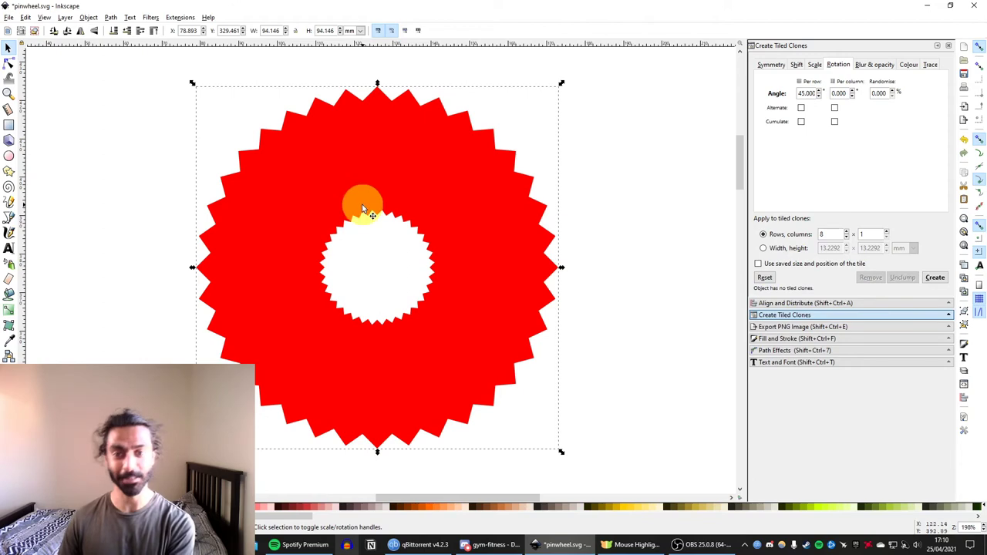
pyautogui.hotkey('ctrl', 'shift', 'g')
pyautogui.press('Escape')
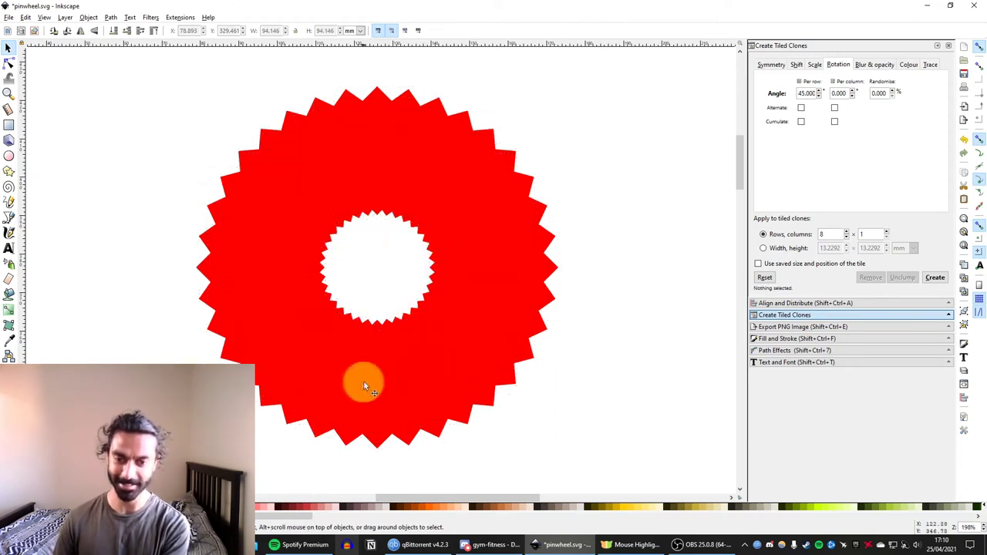
pyautogui.moveTo(363, 383); pyautogui.dragTo(61, 302)
# Draw a square about 12.3 mm wide in empty space on the page and fill it with purple
pyautogui.scroll(-15, 233, 319)
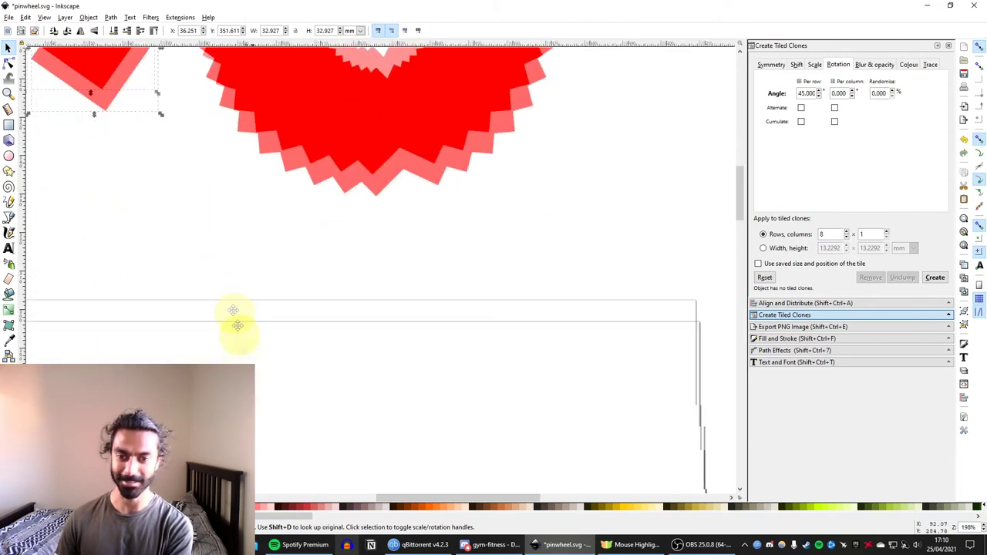
pyautogui.scroll(1, 304, 252)
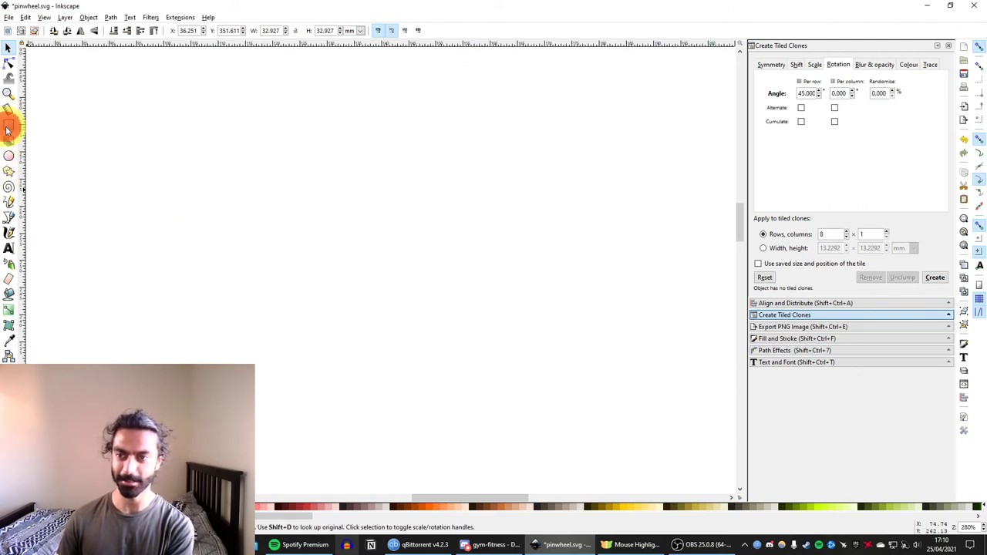
pyautogui.click(8, 126)
pyautogui.moveTo(352, 229); pyautogui.dragTo(427, 295)
pyautogui.click(9, 49)
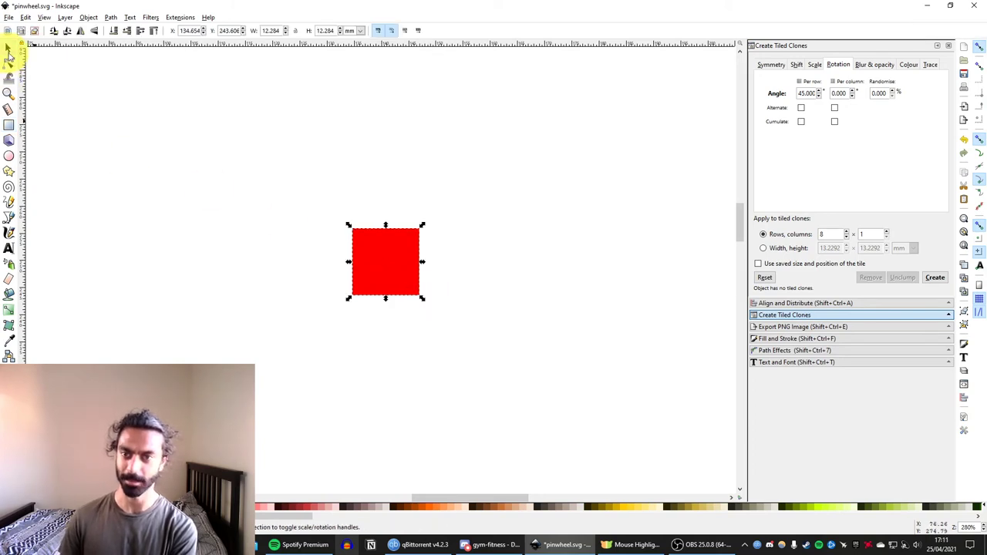
pyautogui.click(185, 507)
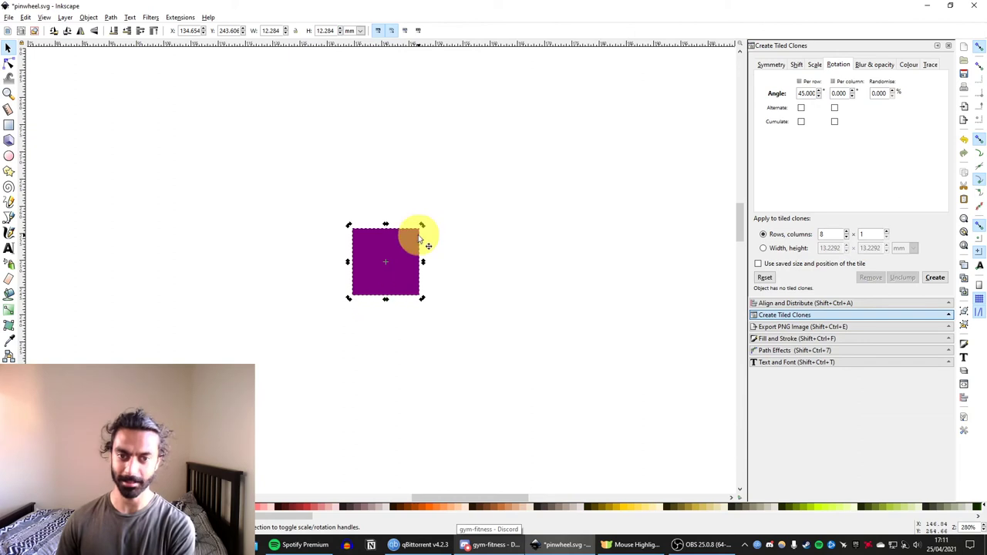
# Rotate the purple square 45° into a diamond and place its rotation centre straight above its top corner
pyautogui.moveTo(422, 229); pyautogui.dragTo(347, 360)
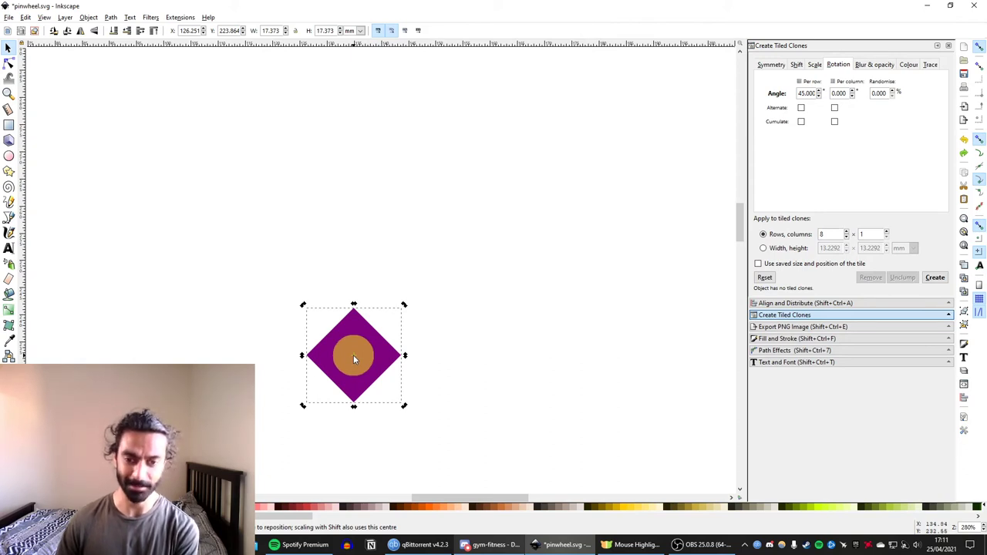
pyautogui.moveTo(353, 355); pyautogui.dragTo(345, 391)
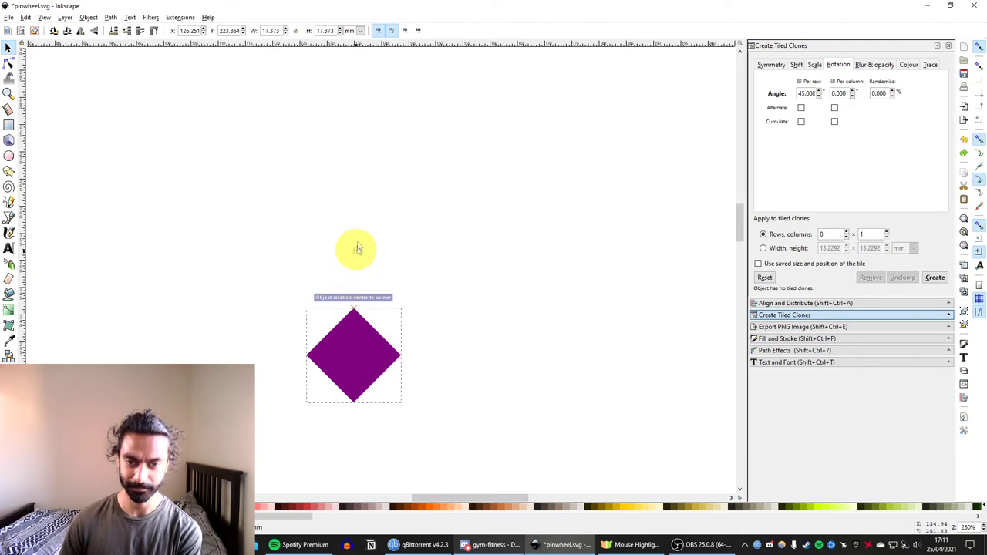
pyautogui.moveTo(370, 247); pyautogui.dragTo(370, 239)
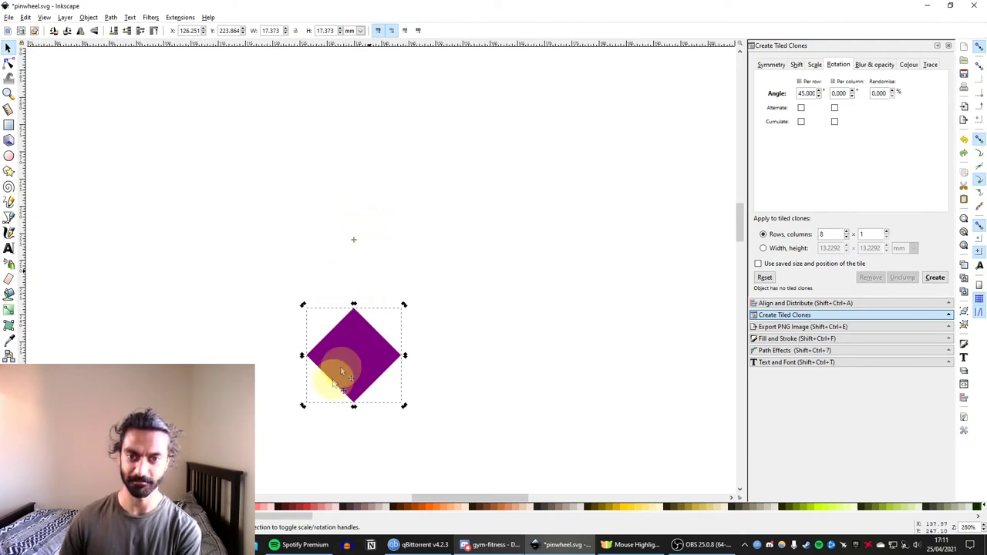
# Test rotating the purple diamond both ways about its offset rotation centre and return it to its upright orientation
pyautogui.press(']')
pyautogui.press(']')
pyautogui.press(']')
pyautogui.press(']')
pyautogui.press('[')
pyautogui.press('[')
pyautogui.press('[')
pyautogui.press('[')
pyautogui.press('[')
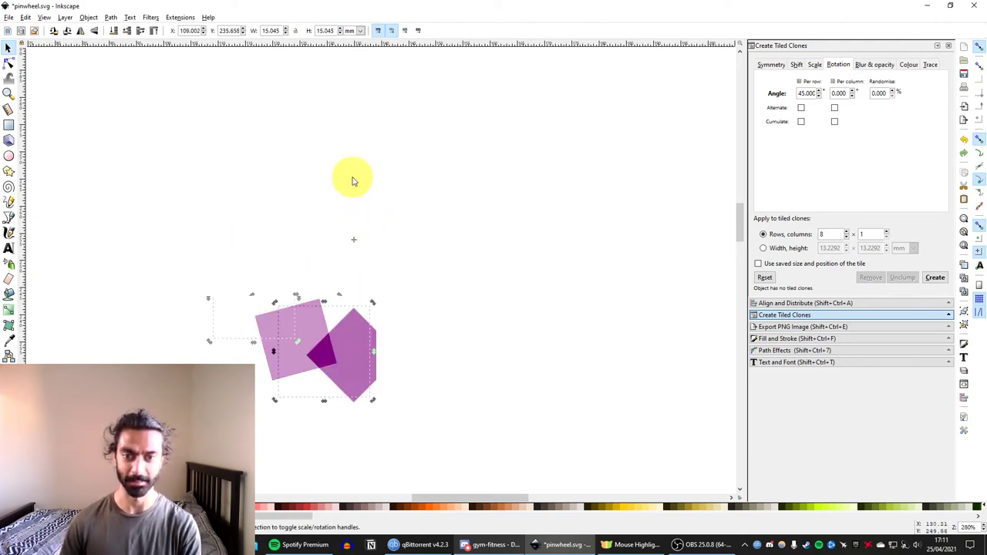
pyautogui.press(']')
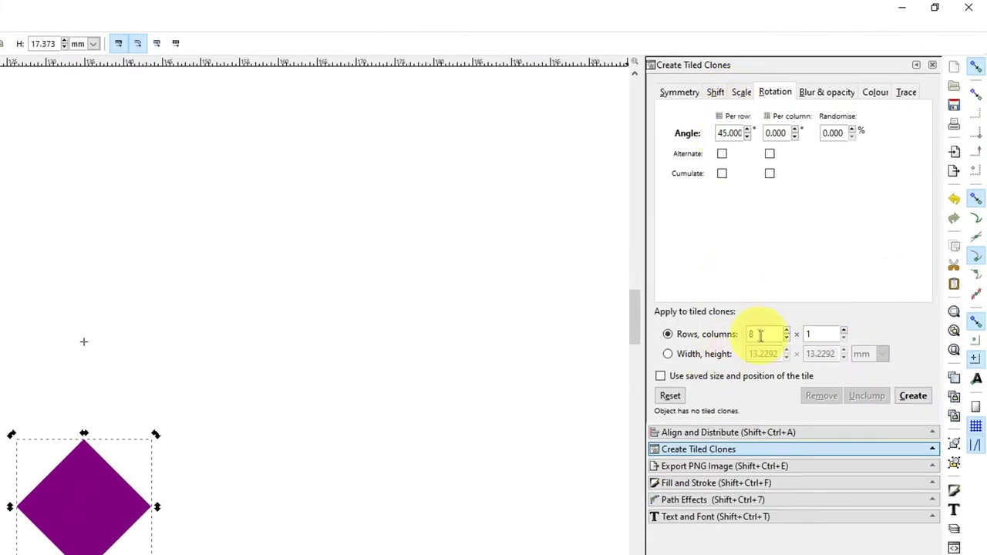
# Create tiled clones of the purple diamond with 36 rows, 1 column and a rotation of 10° per row
pyautogui.doubleClick(820, 233)
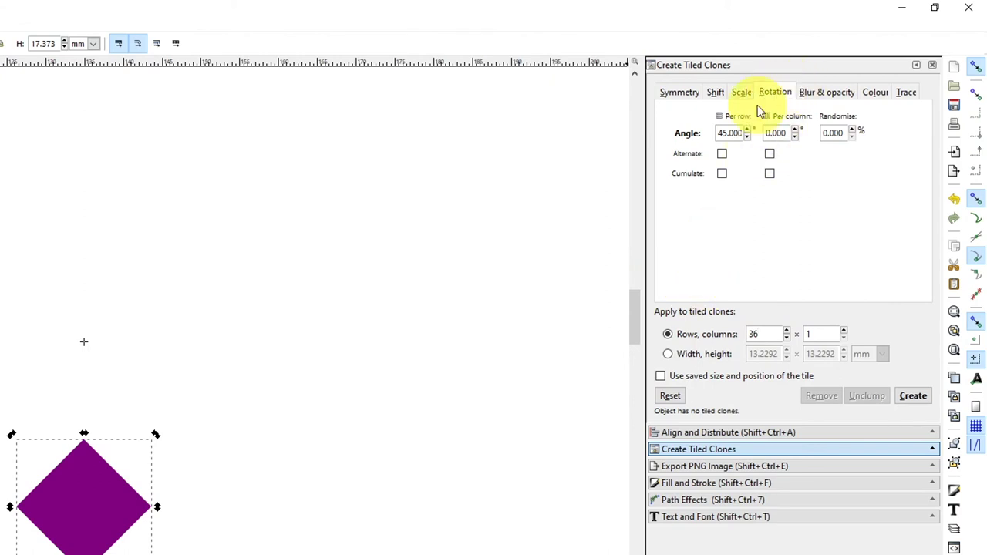
pyautogui.doubleClick(719, 134)
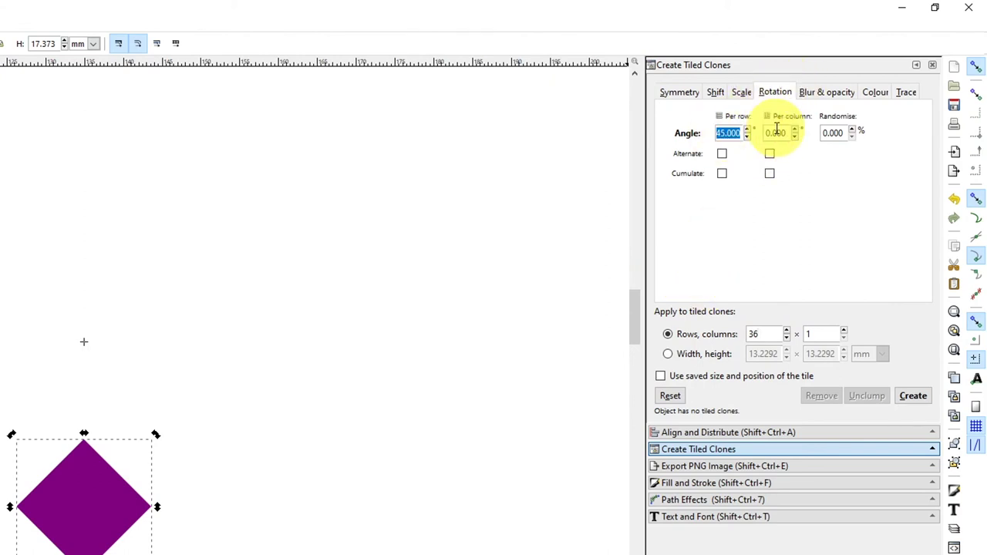
pyautogui.write('10')
pyautogui.click(913, 396)
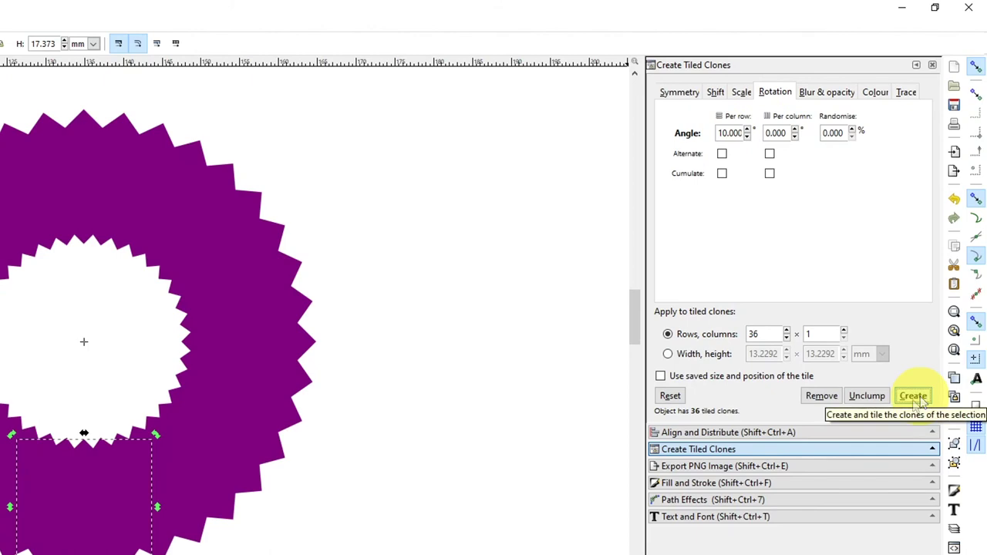
# Pull the duplicate clone off the original diamond at the bottom of the purple ring and remove it
pyautogui.click(70, 320)
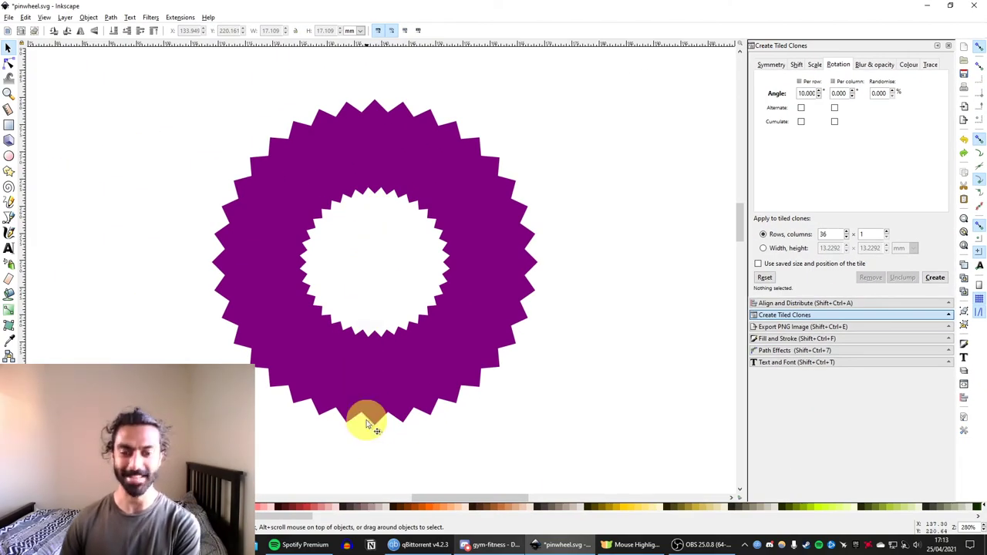
pyautogui.moveTo(363, 418)
pyautogui.mouseDown()
pyautogui.moveTo(192, 379)
pyautogui.moveTo(59, 372)
pyautogui.mouseUp()
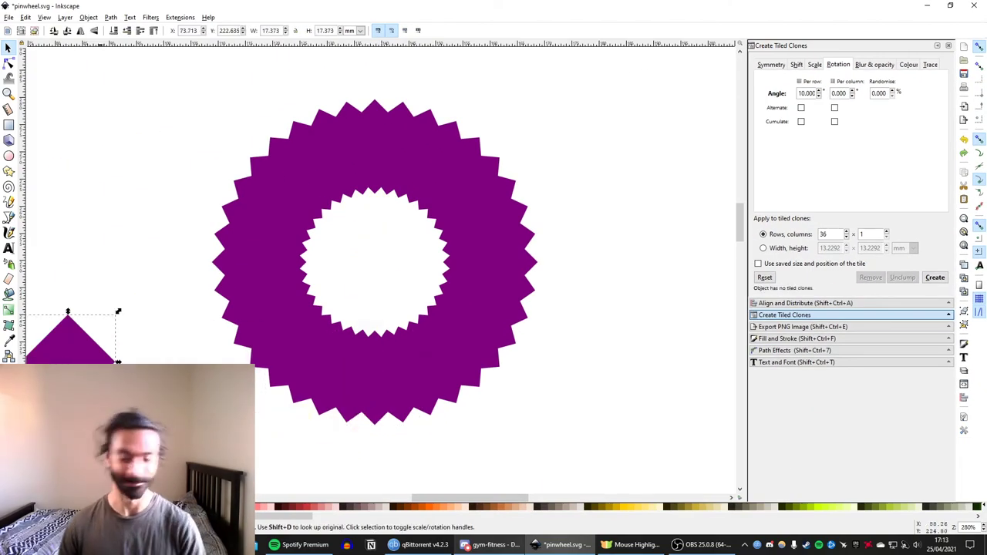
pyautogui.hotkey('ctrl', 'z')
# Apply a purple-to-transparent linear gradient to the original bottom diamond, running from its top corner to near its bottom corner
pyautogui.click(380, 424)
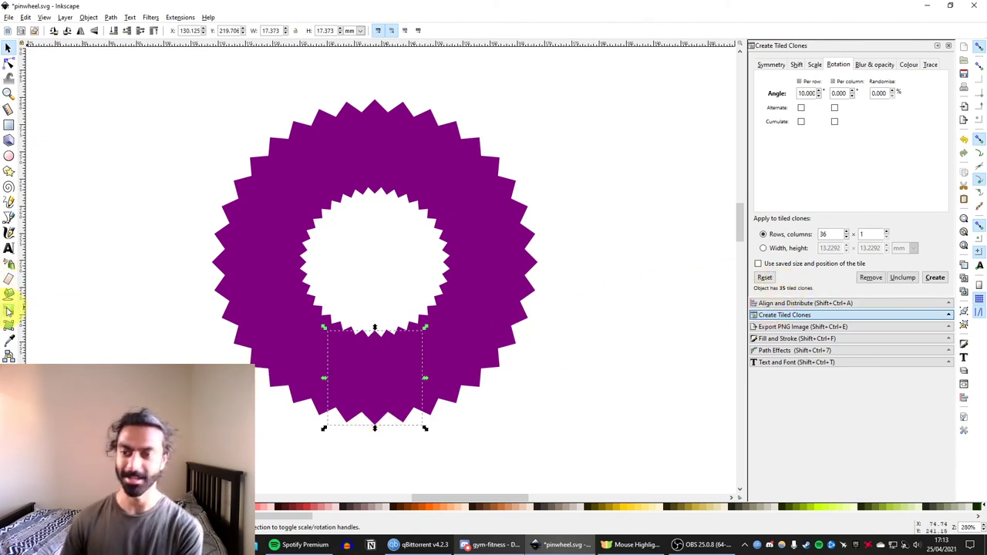
pyautogui.click(8, 310)
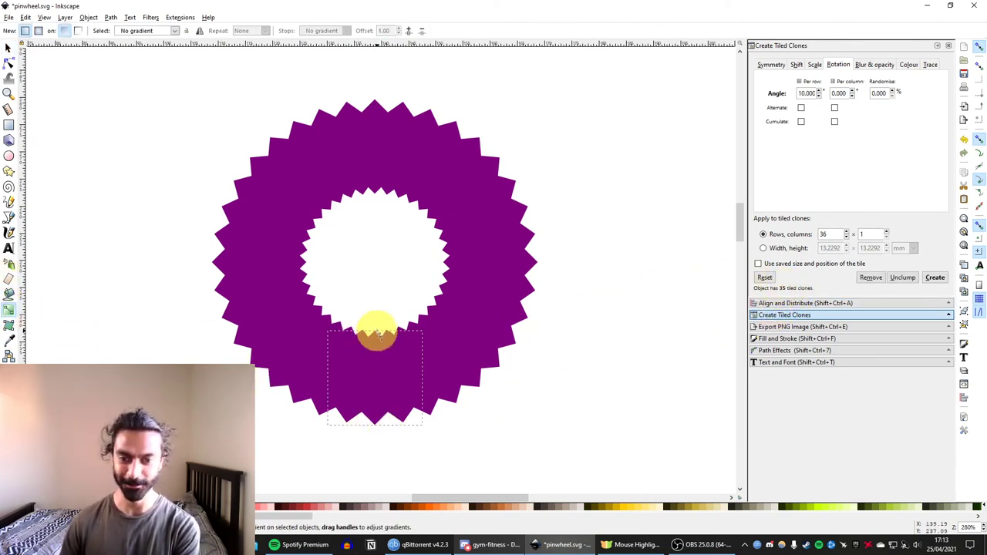
pyautogui.moveTo(373, 333)
pyautogui.mouseDown()
pyautogui.moveTo(379, 375)
pyautogui.moveTo(353, 364)
pyautogui.mouseUp()
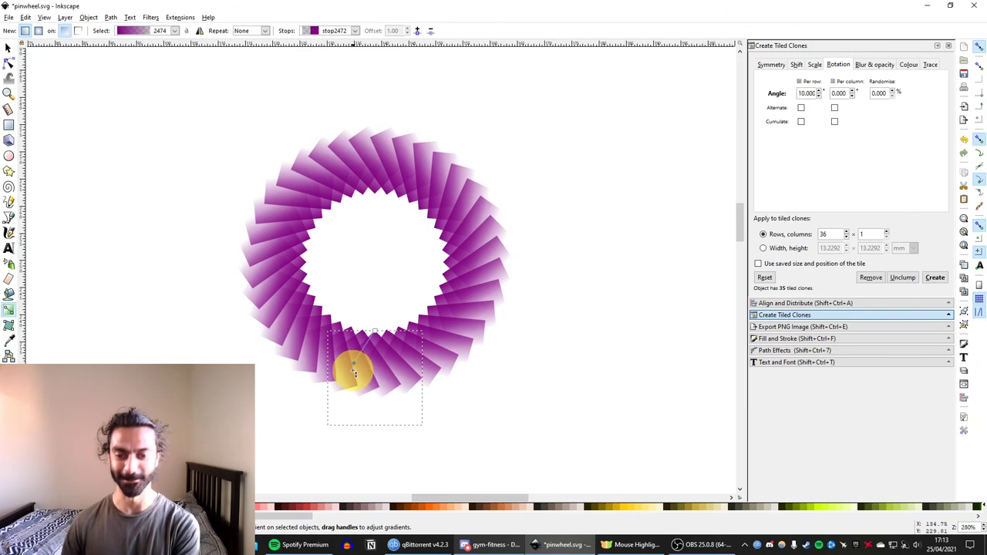
pyautogui.moveTo(354, 369); pyautogui.dragTo(381, 416)
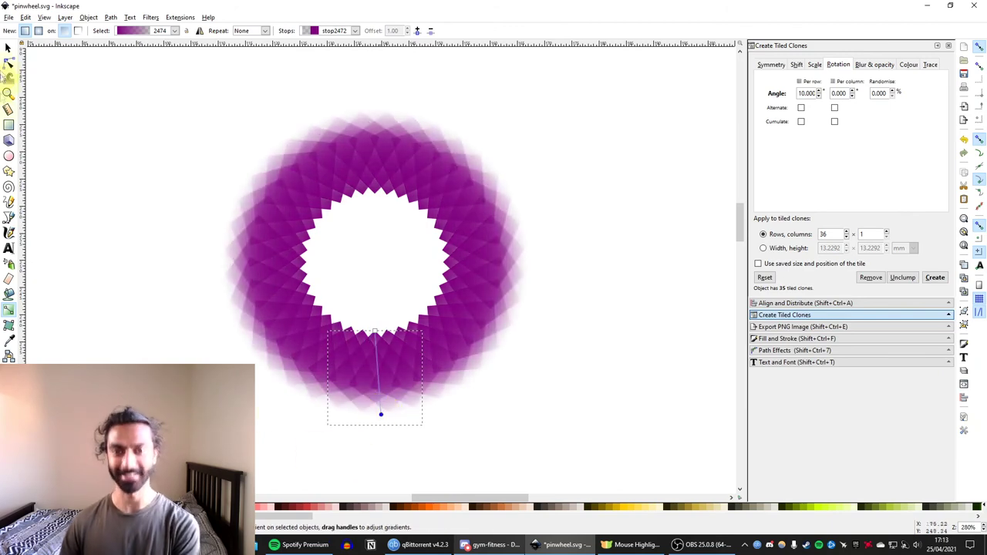
# Select all diamonds of the purple gradient ring, group them and move the ring slightly down and left
pyautogui.click(7, 50)
pyautogui.moveTo(177, 443); pyautogui.dragTo(621, 50)
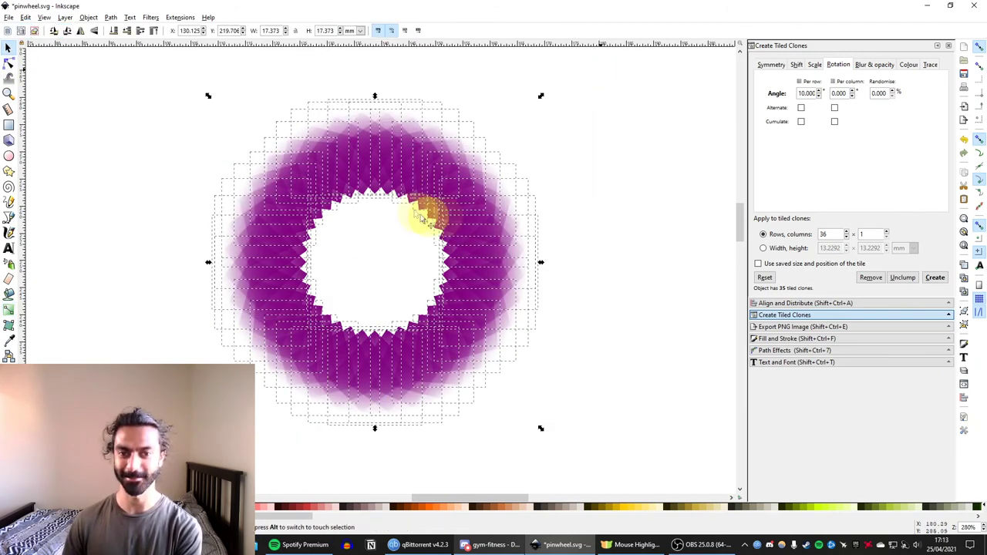
pyautogui.moveTo(420, 200); pyautogui.dragTo(378, 220)
pyautogui.hotkey('ctrl', 'g')
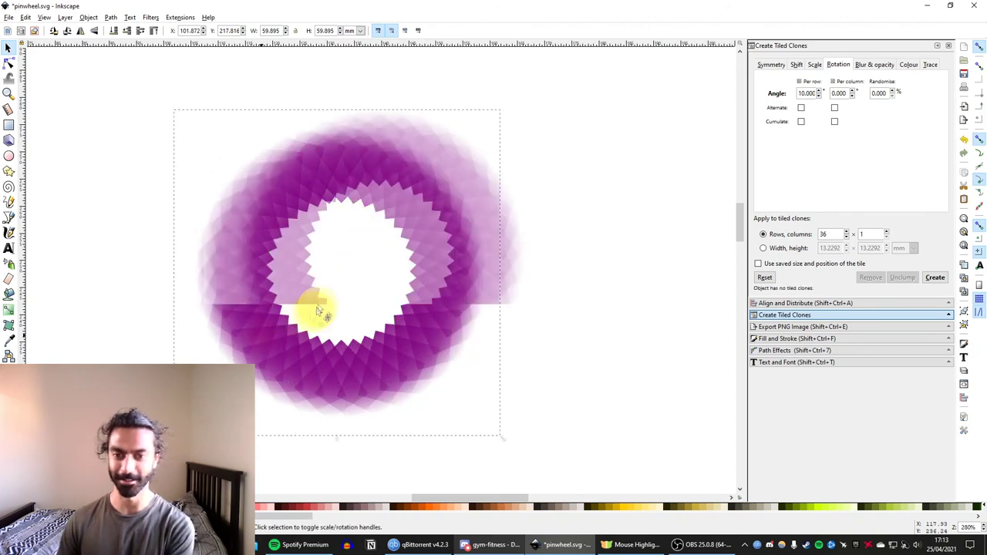
pyautogui.moveTo(293, 291); pyautogui.dragTo(238, 232)
pyautogui.moveTo(350, 357); pyautogui.dragTo(218, 318)
# Move the remaining blue pinwheel up and right so it sits beside the clipped portrait pinwheel
pyautogui.scroll(-3, 221, 221)
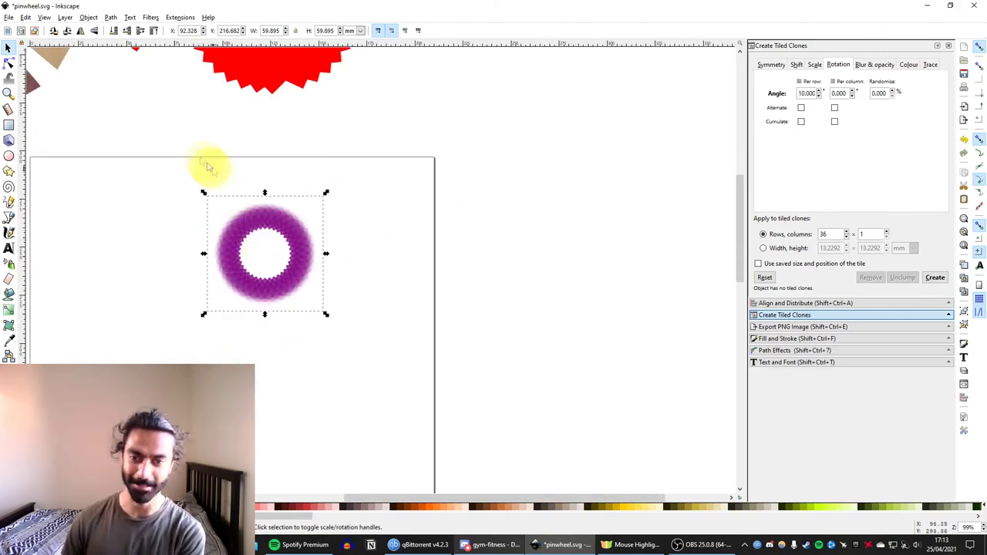
pyautogui.moveTo(218, 222); pyautogui.dragTo(220, 231)
pyautogui.moveTo(169, 167); pyautogui.dragTo(257, 231)
pyautogui.scroll(-1, 258, 231)
pyautogui.moveTo(278, 124); pyautogui.dragTo(402, 269)
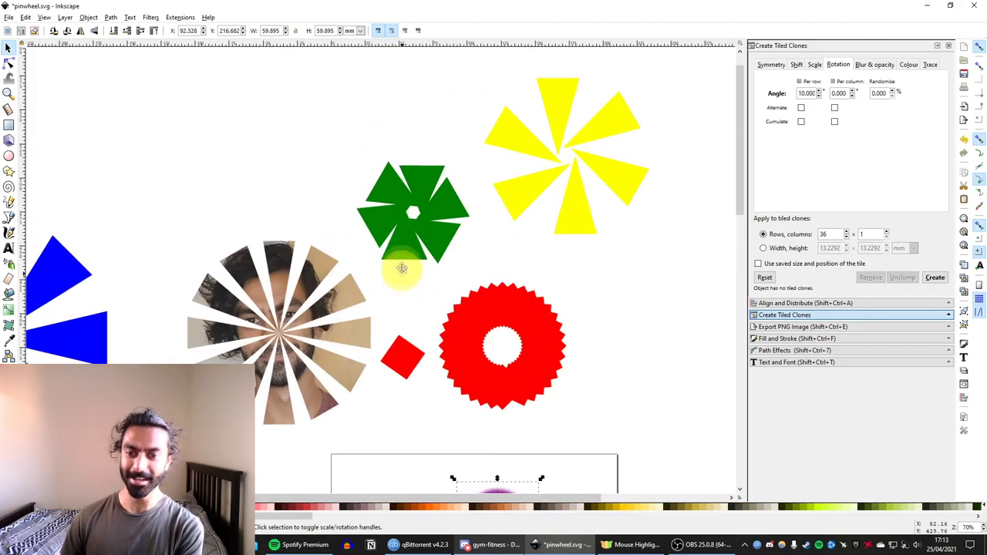
pyautogui.scroll(-1, 411, 251)
pyautogui.moveTo(299, 242); pyautogui.dragTo(362, 258)
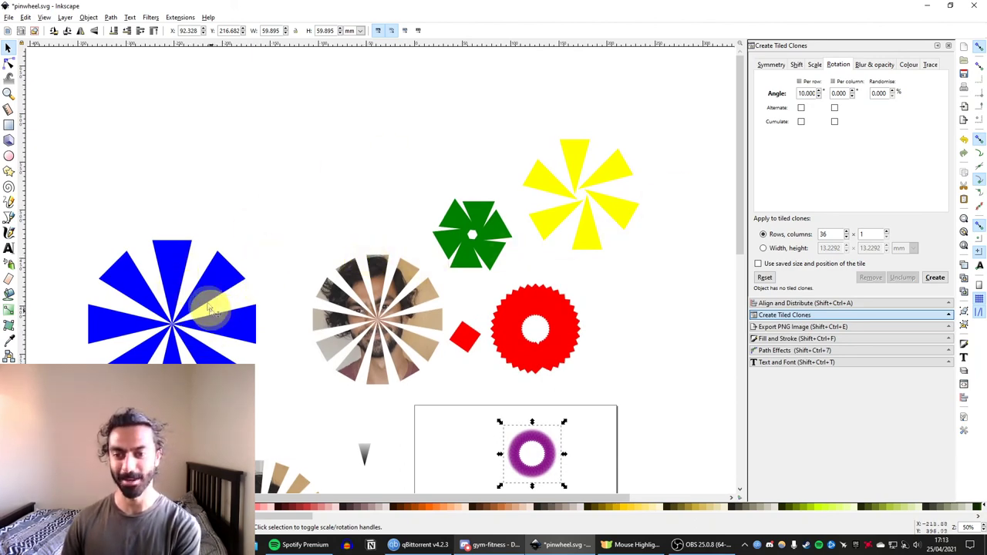
pyautogui.moveTo(209, 276); pyautogui.dragTo(269, 258)
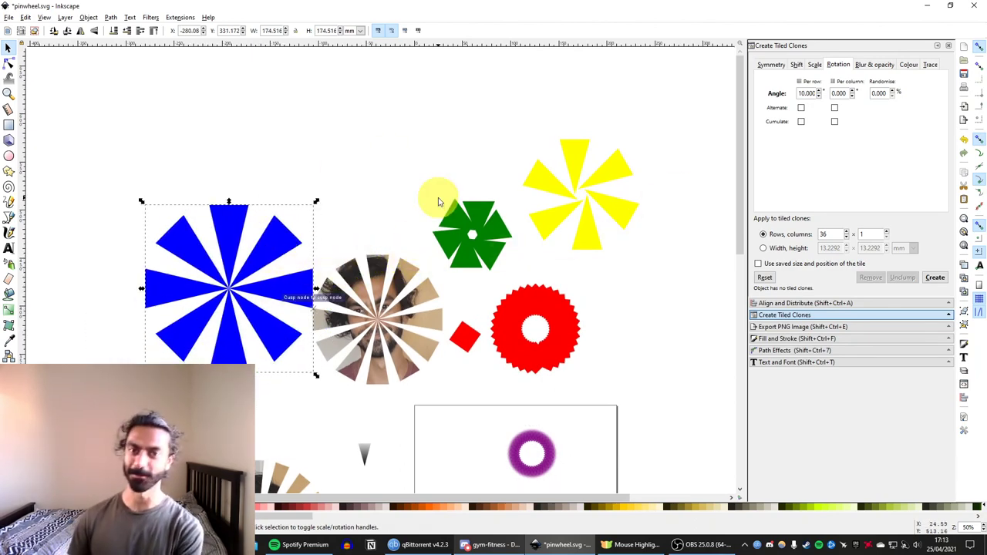